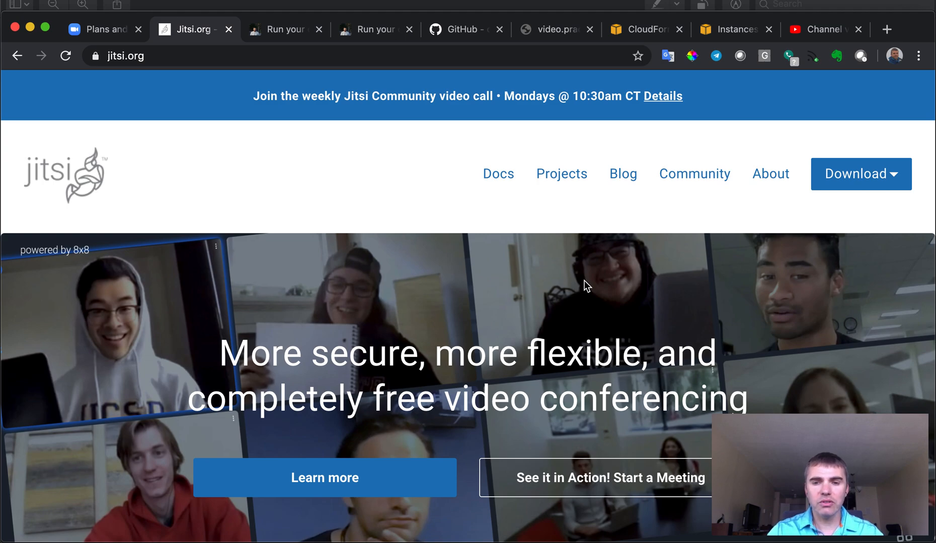
# Open the Jitsi Projects page on jitsi.org and scroll through the list of Jitsi projects.
pyautogui.scroll(-3, 578, 316)
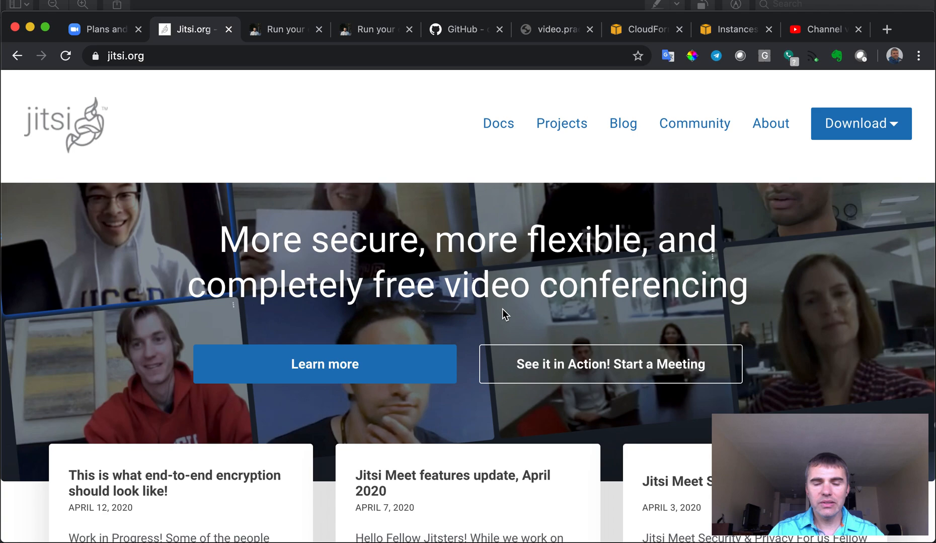
pyautogui.click(561, 130)
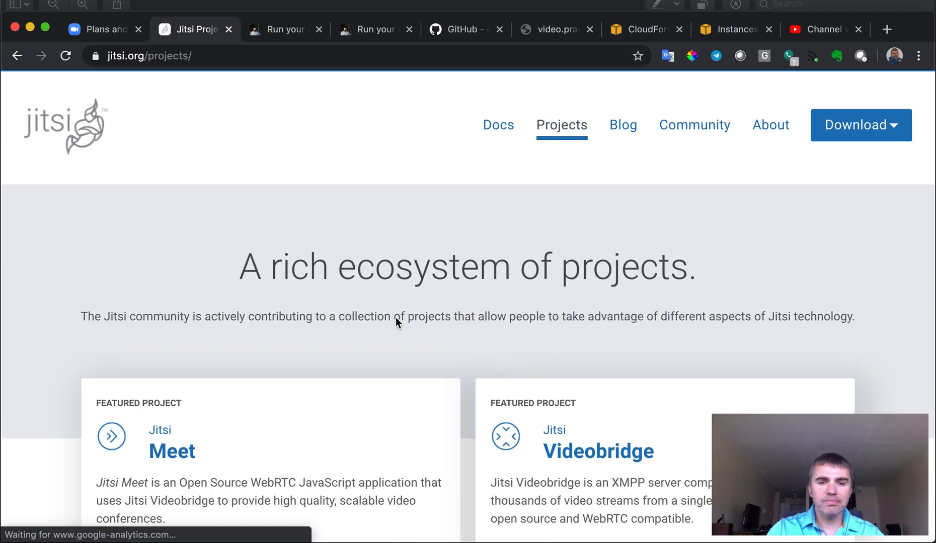
pyautogui.scroll(-4, 389, 350)
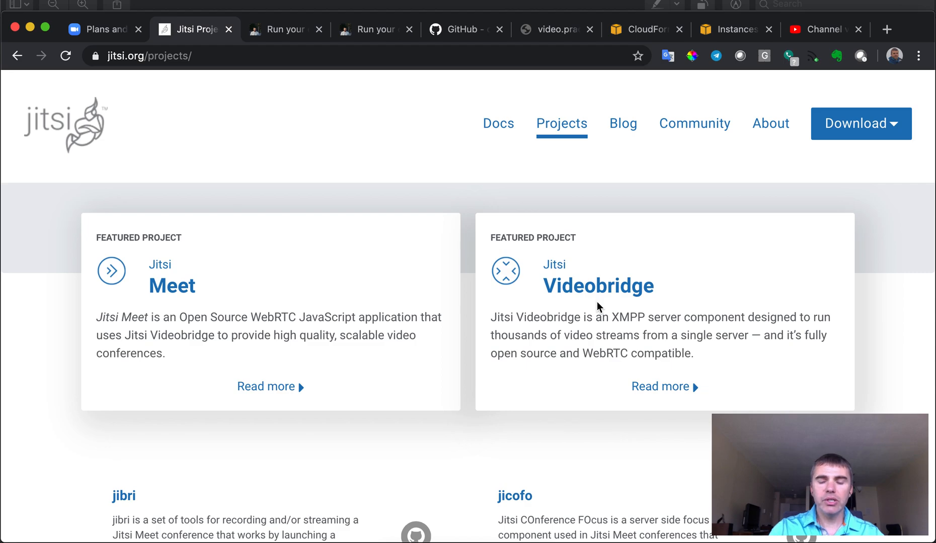
pyautogui.scroll(-5, 563, 371)
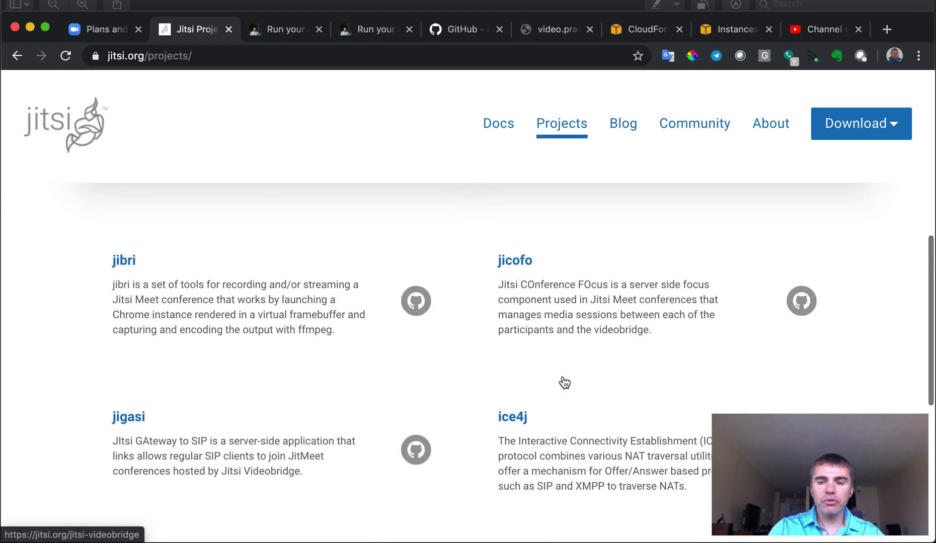
pyautogui.scroll(-1, 564, 384)
pyautogui.scroll(1, 565, 383)
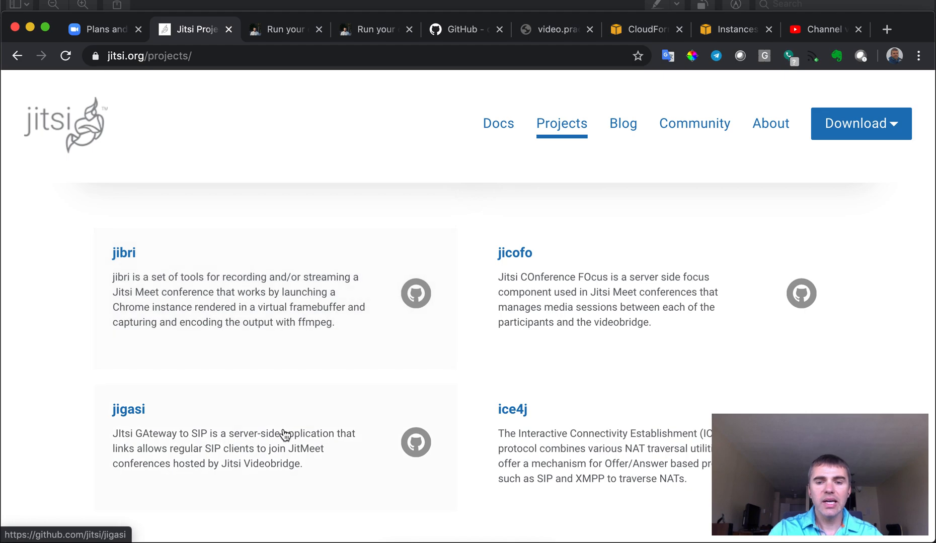
pyautogui.scroll(-6, 282, 436)
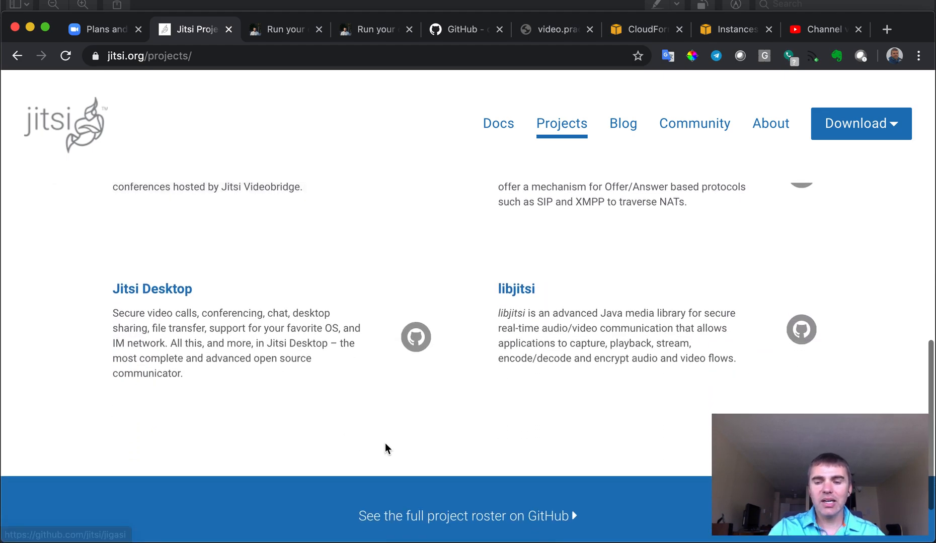
pyautogui.scroll(5, 549, 426)
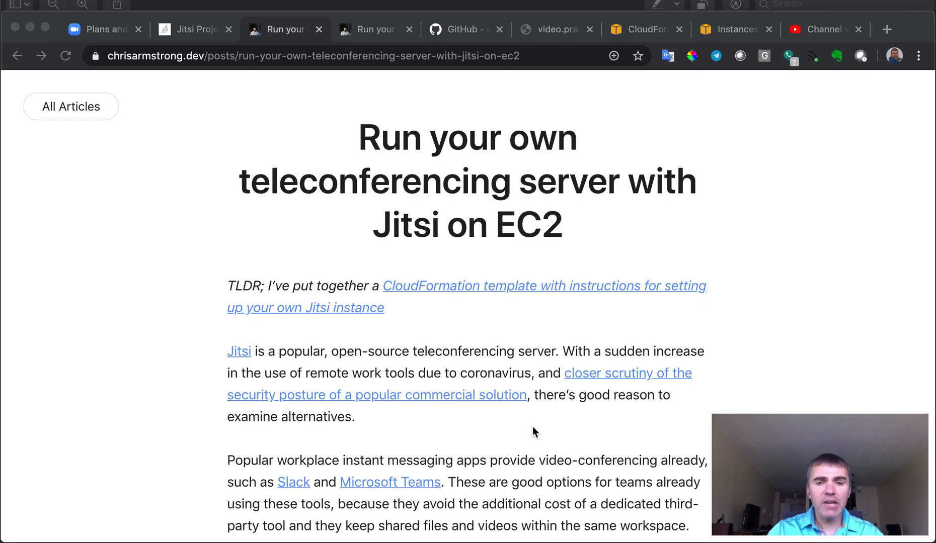
# Move from the EC2 article to the jitsi-meet-cfn repository README on GitHub.
pyautogui.scroll(-1, 186, 407)
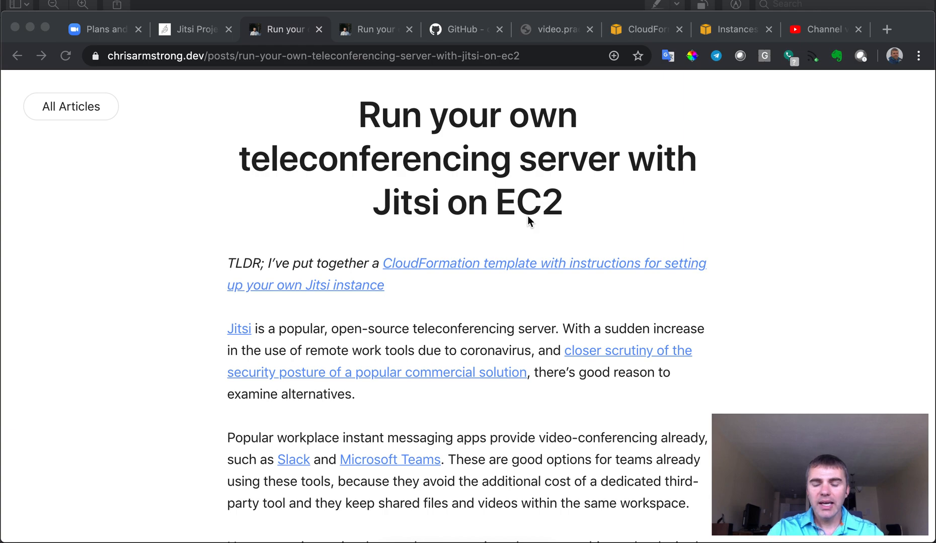
pyautogui.click(375, 33)
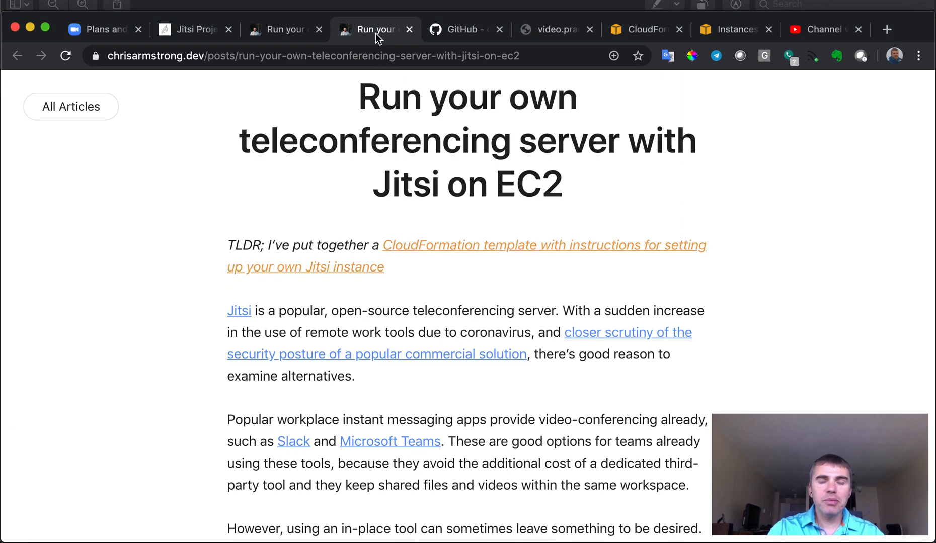
pyautogui.click(461, 33)
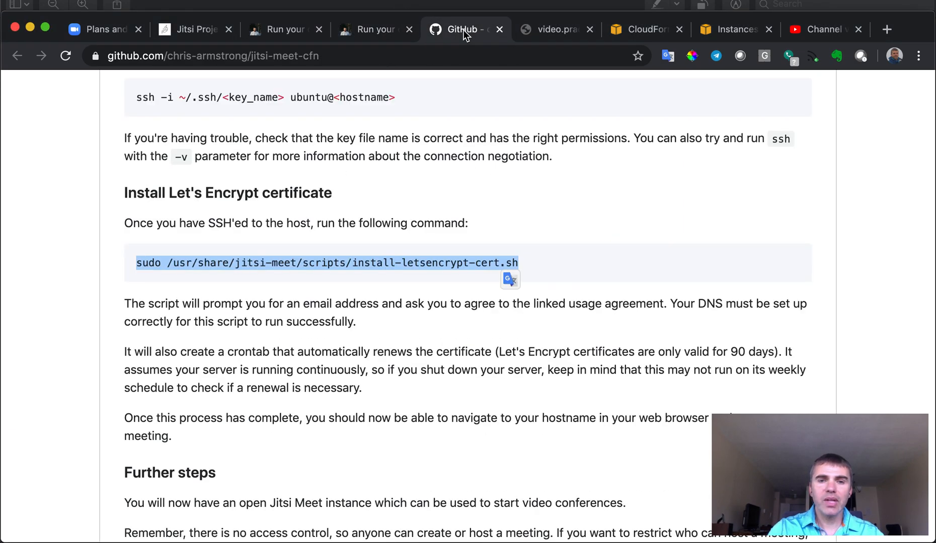
# Read through the README's CloudFormation setup instructions, then go to jitsi.yml in VS Code.
pyautogui.scroll(3, 583, 354)
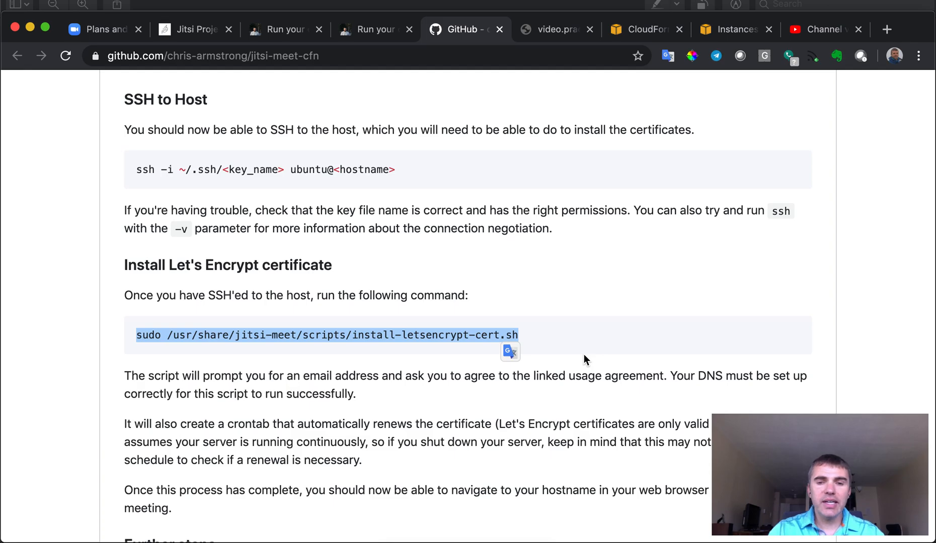
pyautogui.scroll(20, 584, 353)
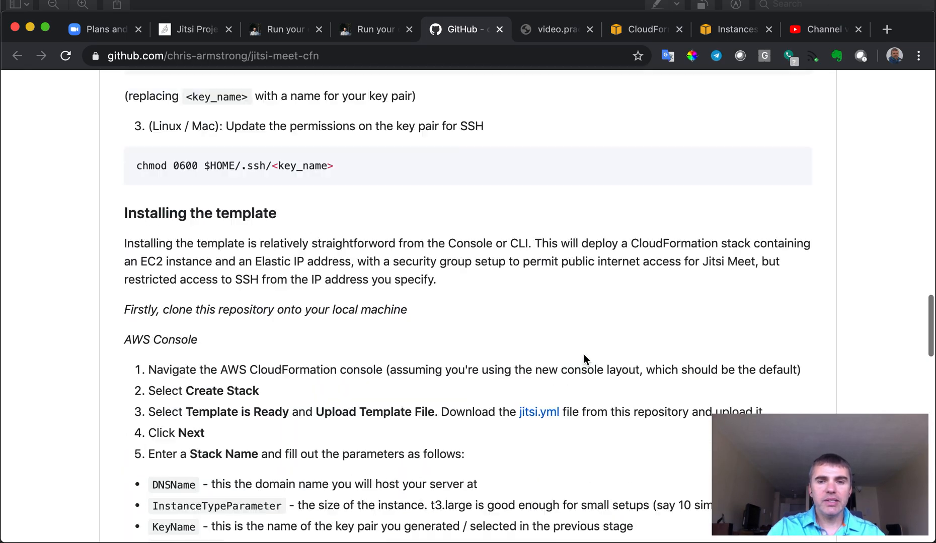
pyautogui.scroll(15, 521, 364)
pyautogui.scroll(15, 521, 364)
pyautogui.scroll(-5, 522, 364)
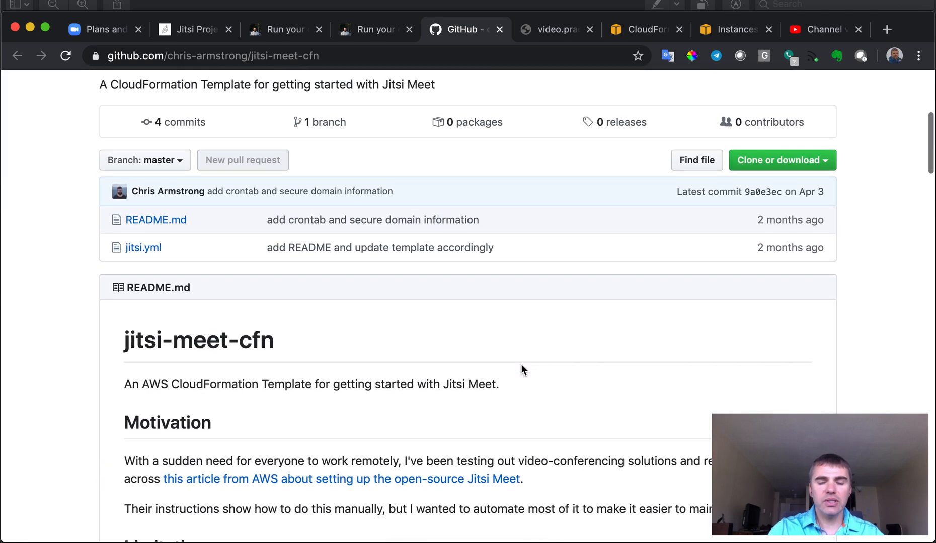
pyautogui.scroll(5, 521, 365)
pyautogui.scroll(-3, 521, 364)
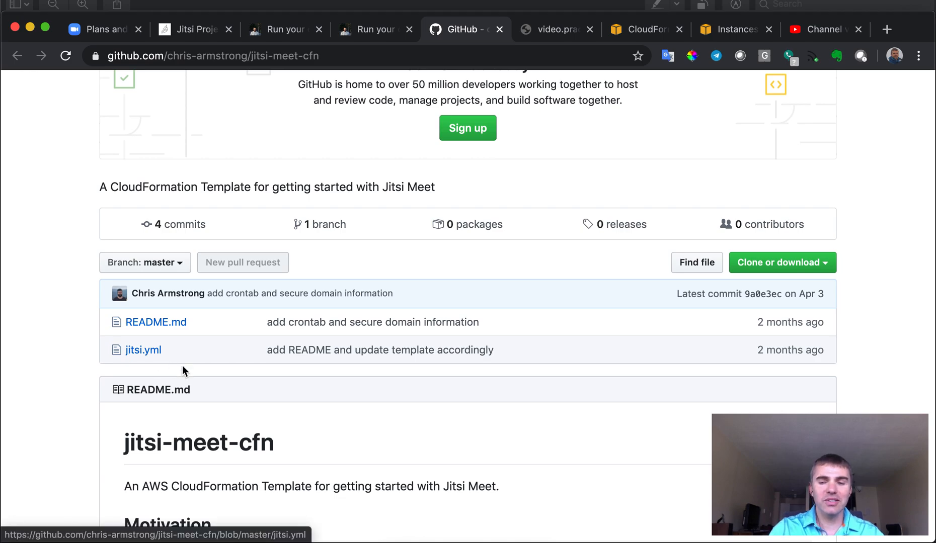
pyautogui.scroll(-10, 397, 445)
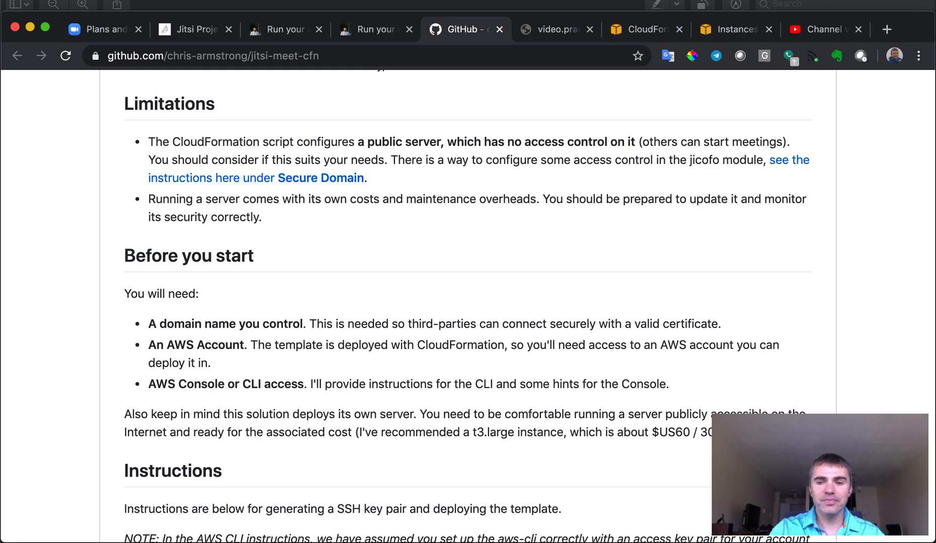
pyautogui.press('super+Tab')
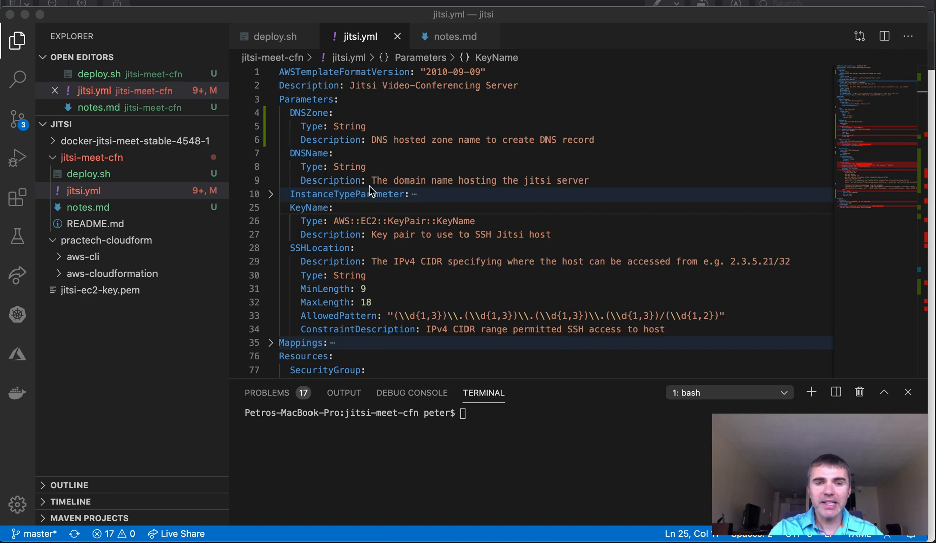
pyautogui.scroll(-1, 381, 236)
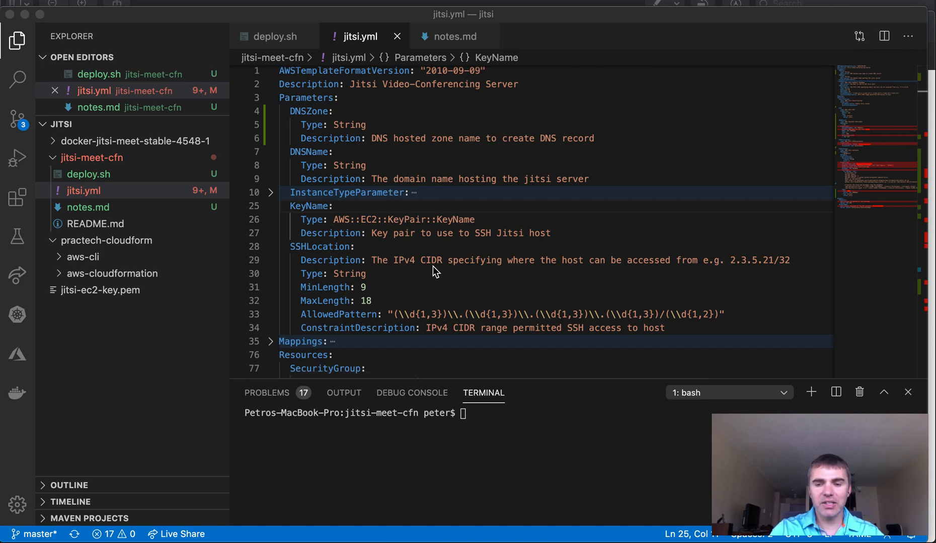
pyautogui.scroll(-5, 433, 266)
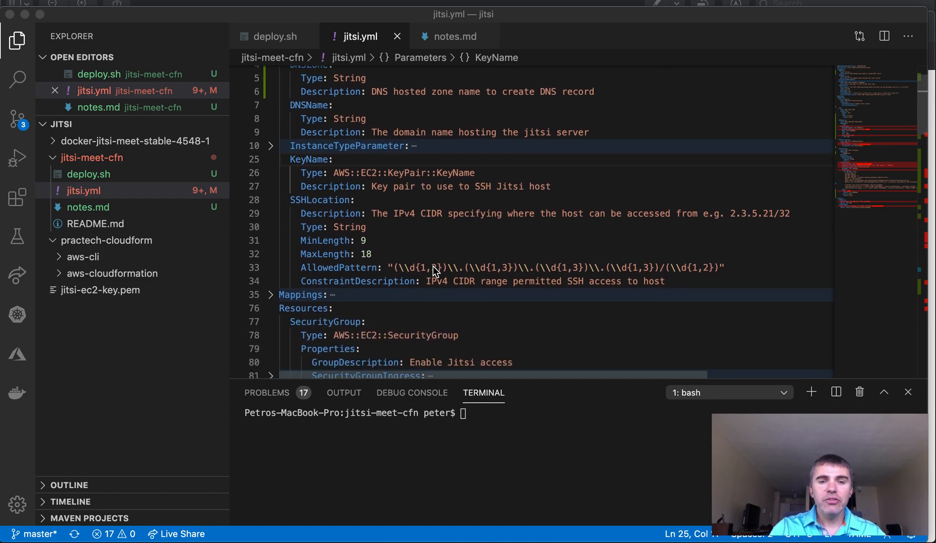
pyautogui.scroll(-1, 433, 267)
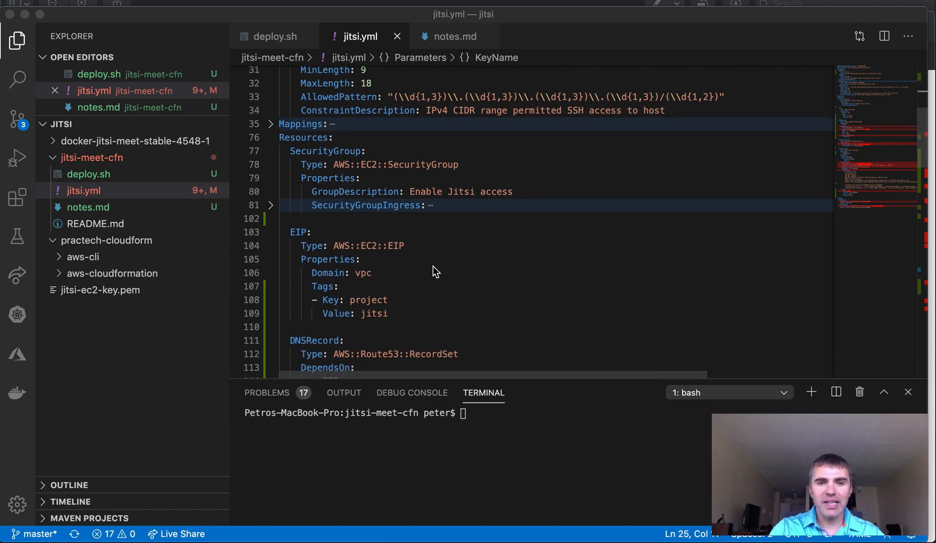
pyautogui.scroll(-1, 432, 267)
pyautogui.scroll(3, 432, 266)
pyautogui.scroll(1, 432, 267)
pyautogui.scroll(-1, 432, 266)
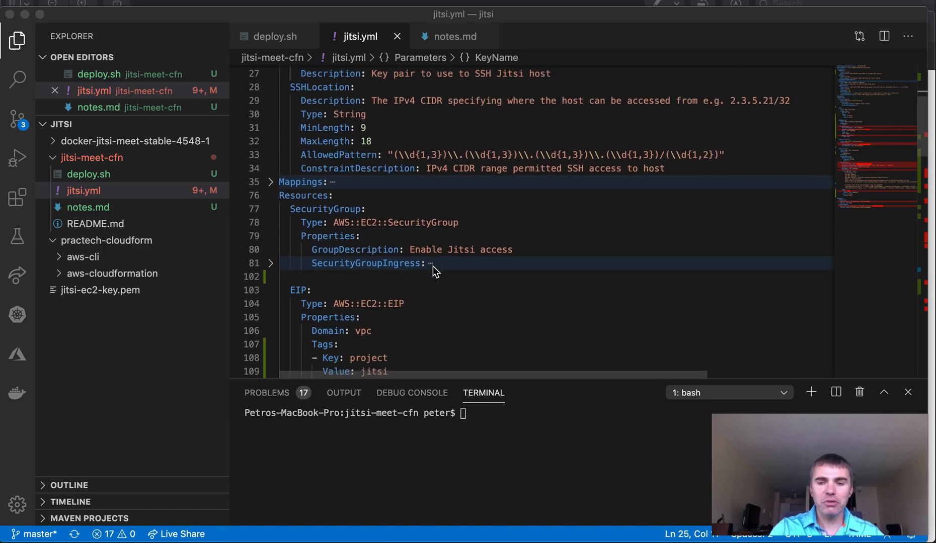
pyautogui.scroll(-1, 433, 266)
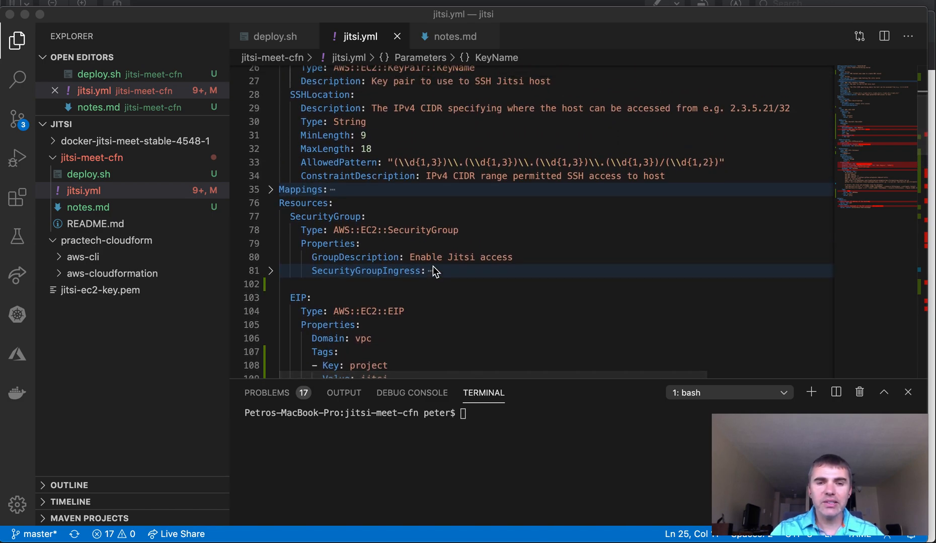
pyautogui.scroll(-2, 433, 266)
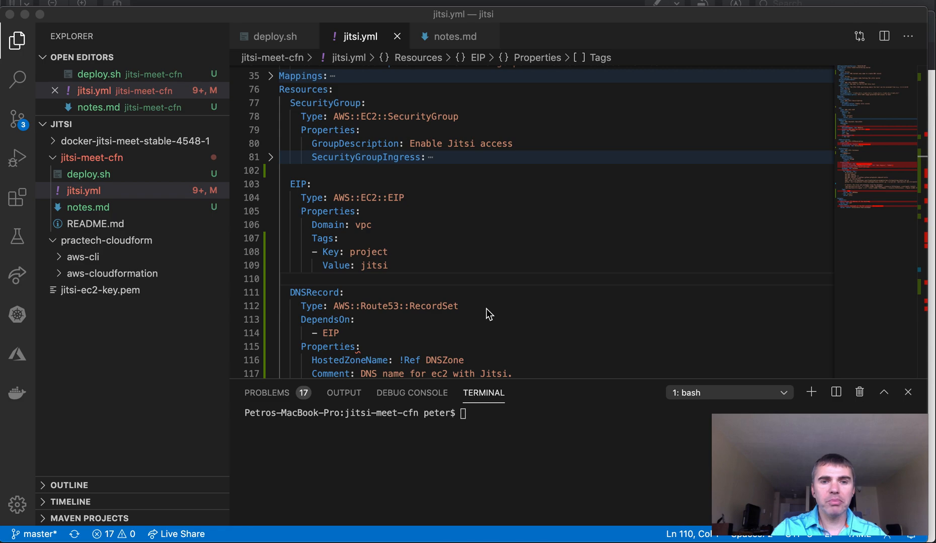
pyautogui.scroll(2, 486, 309)
pyautogui.scroll(-1, 486, 309)
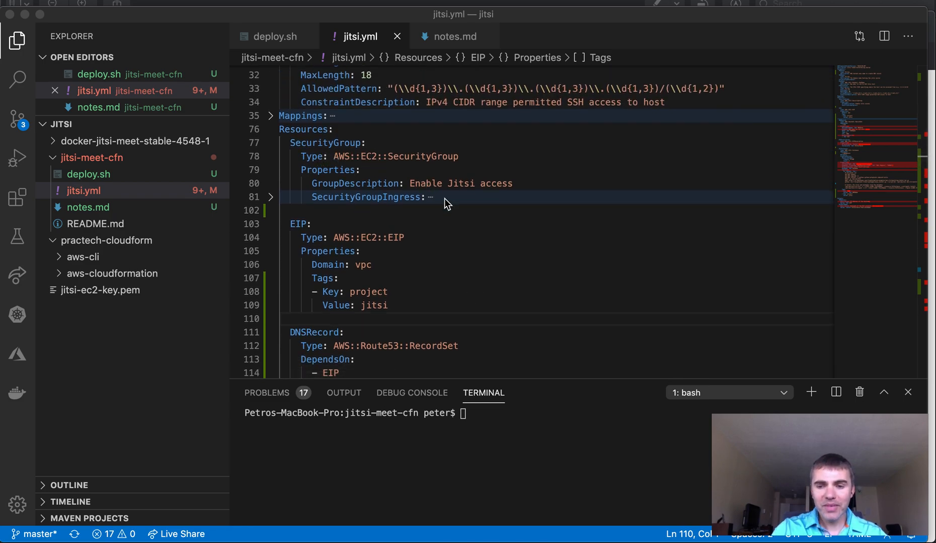
pyautogui.scroll(-2, 468, 229)
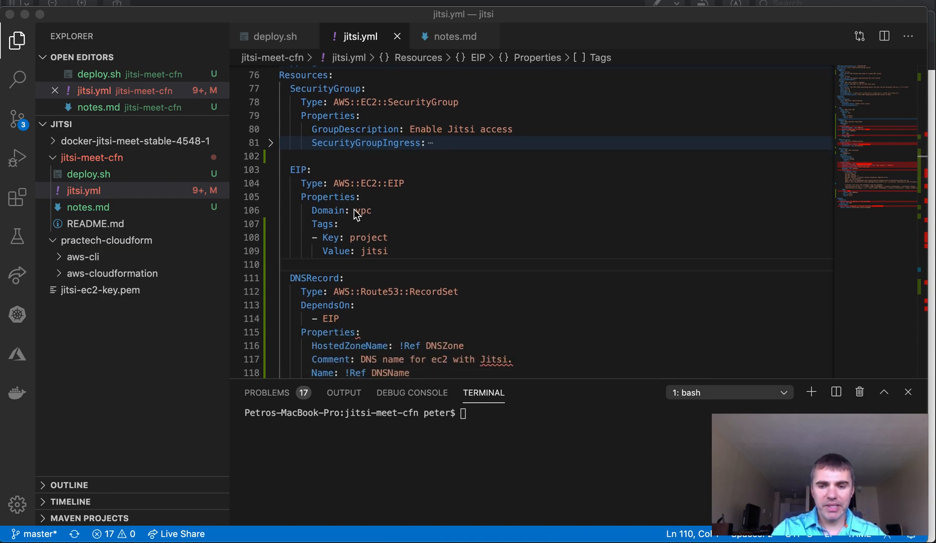
pyautogui.scroll(-1, 573, 315)
pyautogui.scroll(-3, 570, 310)
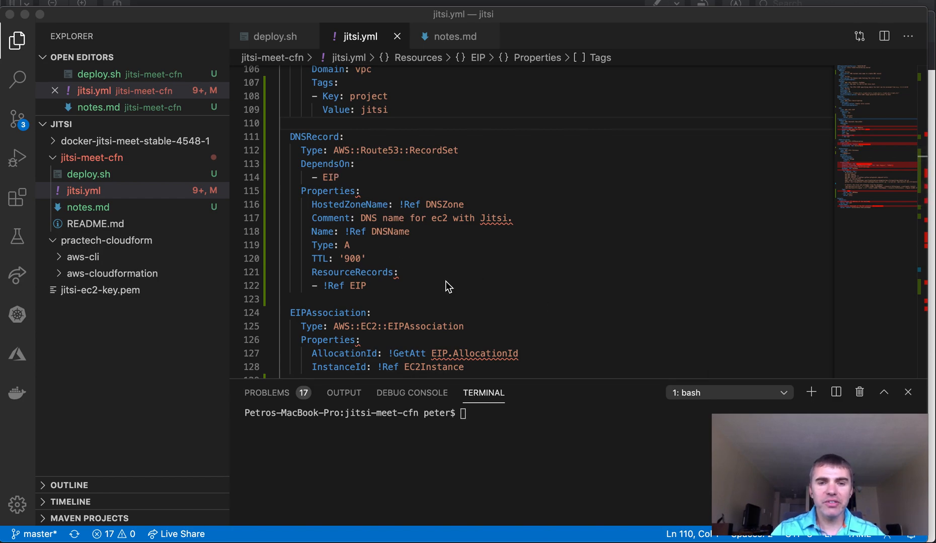
pyautogui.scroll(-5, 492, 257)
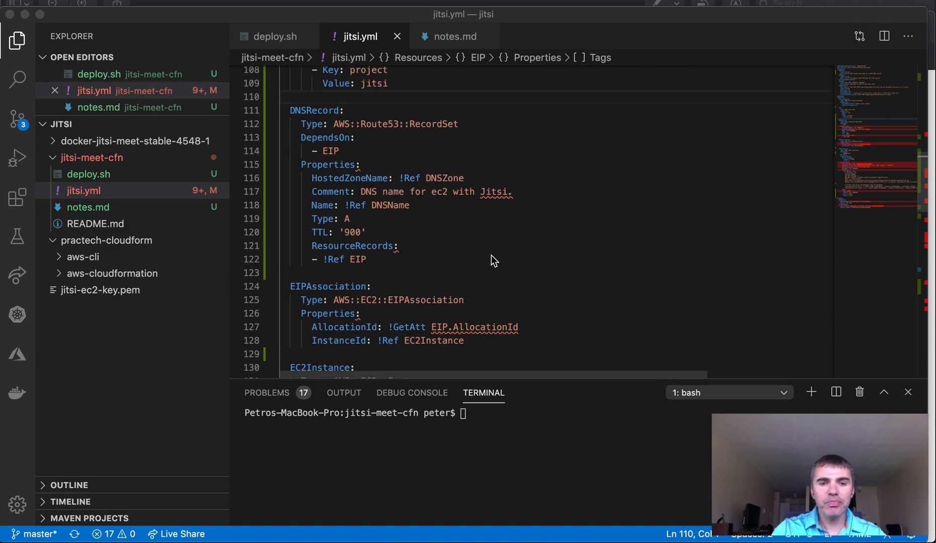
pyautogui.scroll(-2, 491, 255)
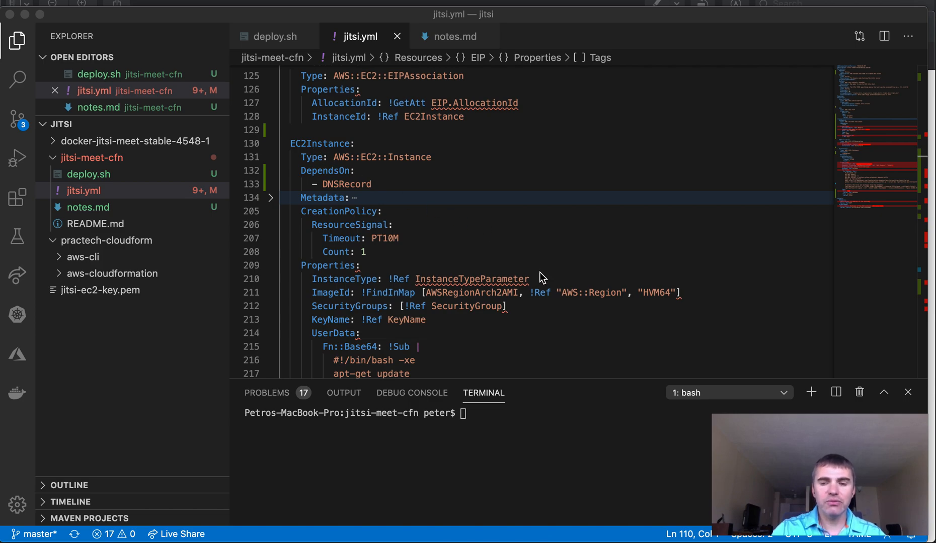
# Scroll through deploy.sh to review its exported stack variables and aws cloudformation deploy call.
pyautogui.scroll(-5, 539, 275)
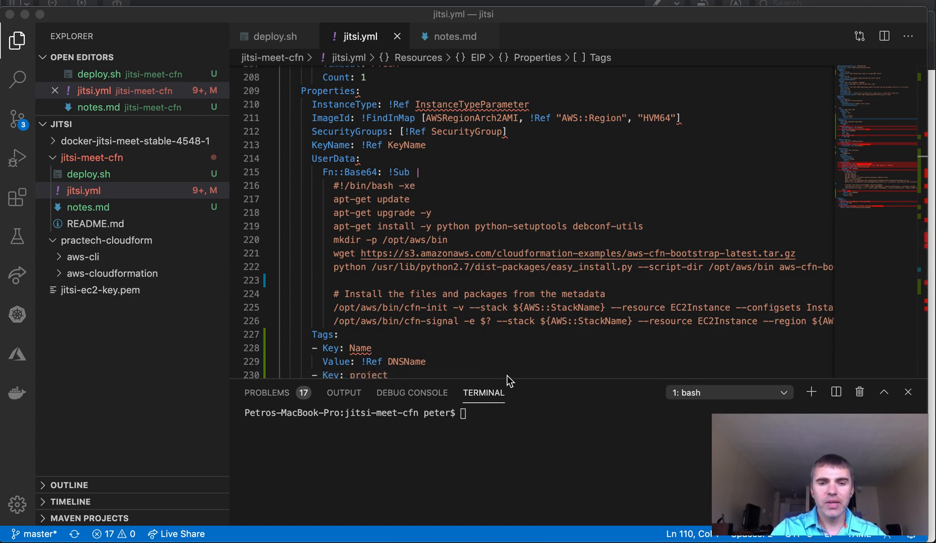
pyautogui.scroll(-4, 519, 338)
pyautogui.scroll(2, 519, 337)
pyautogui.scroll(1, 520, 337)
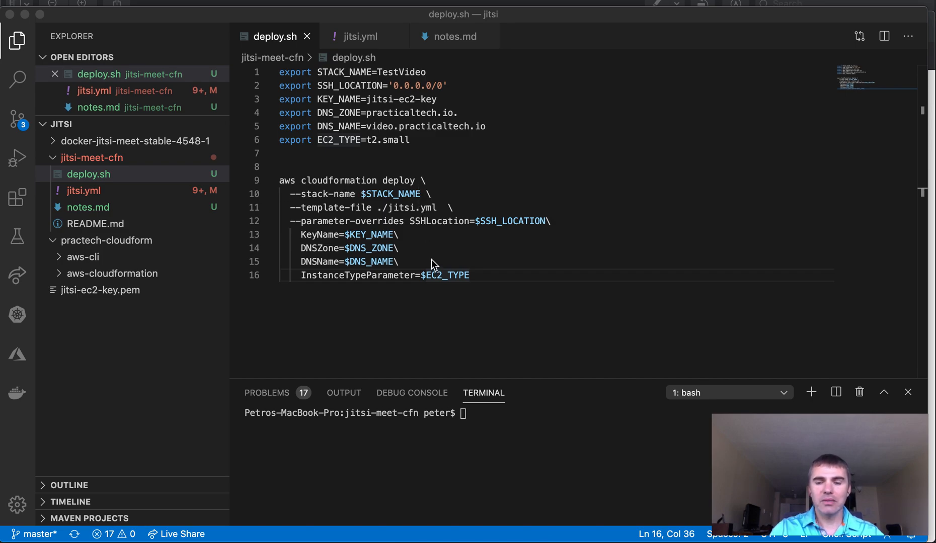
# Enter ./deploy.sh at the terminal prompt without running it, then go to the browser.
pyautogui.click(472, 414)
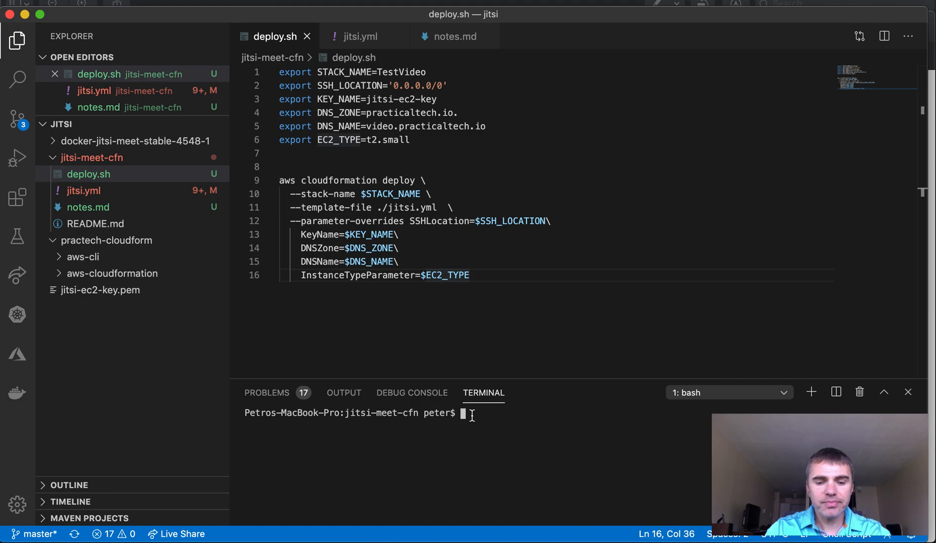
pyautogui.write('./deploy')
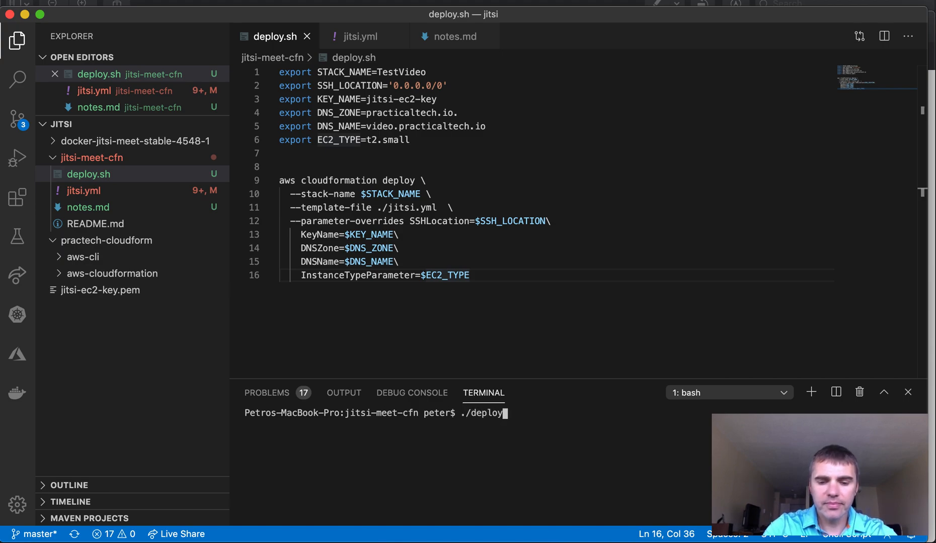
pyautogui.write('.sh')
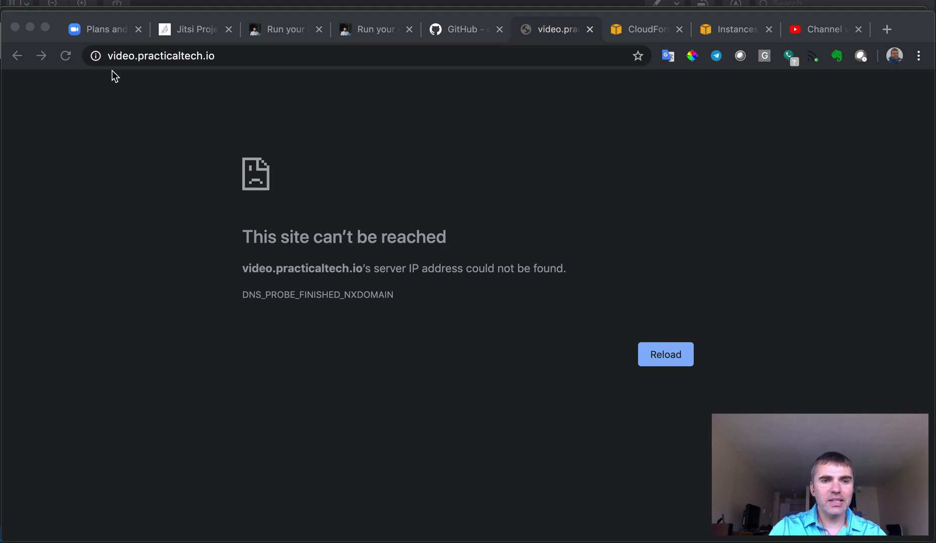
pyautogui.press('super+r')
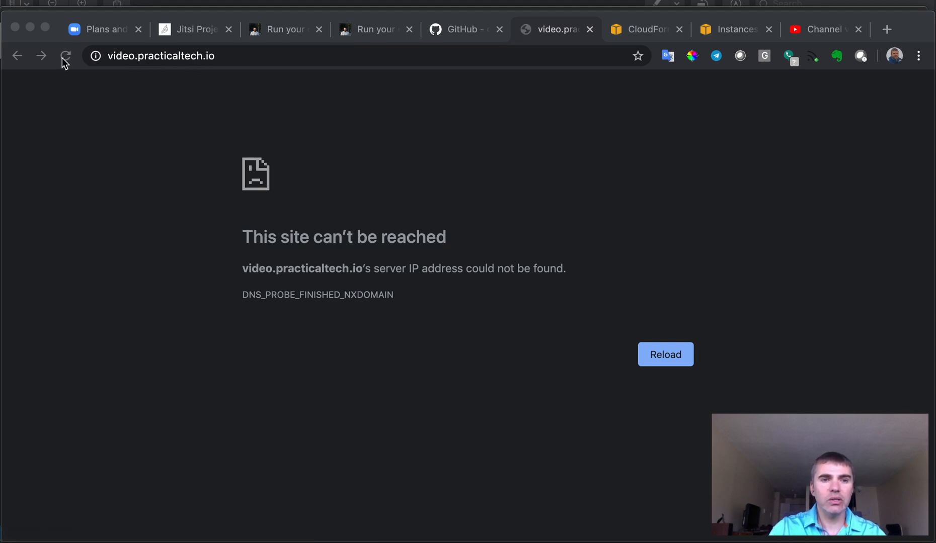
# Reload video.practicaltech.io, confirm it can't be reached yet, and return to the editor's terminal.
pyautogui.click(67, 57)
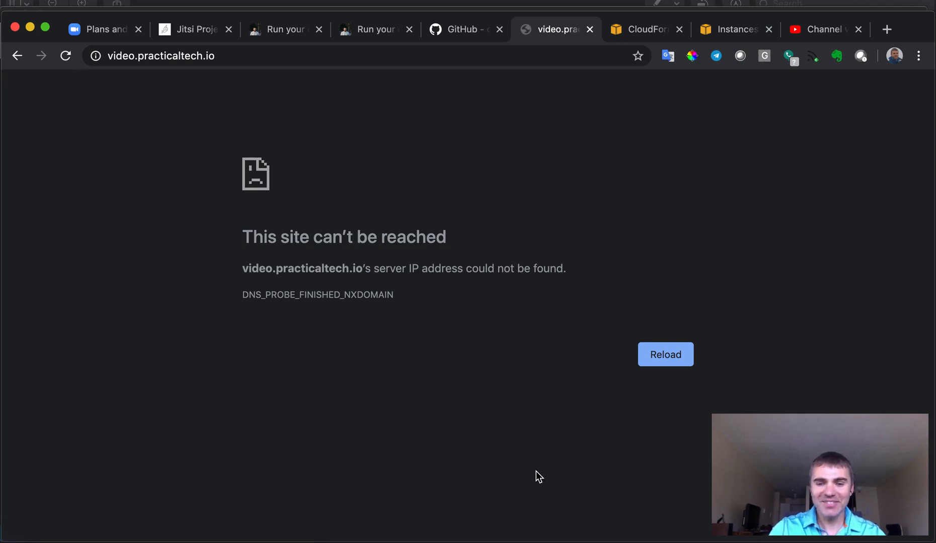
pyautogui.press('super+Tab')
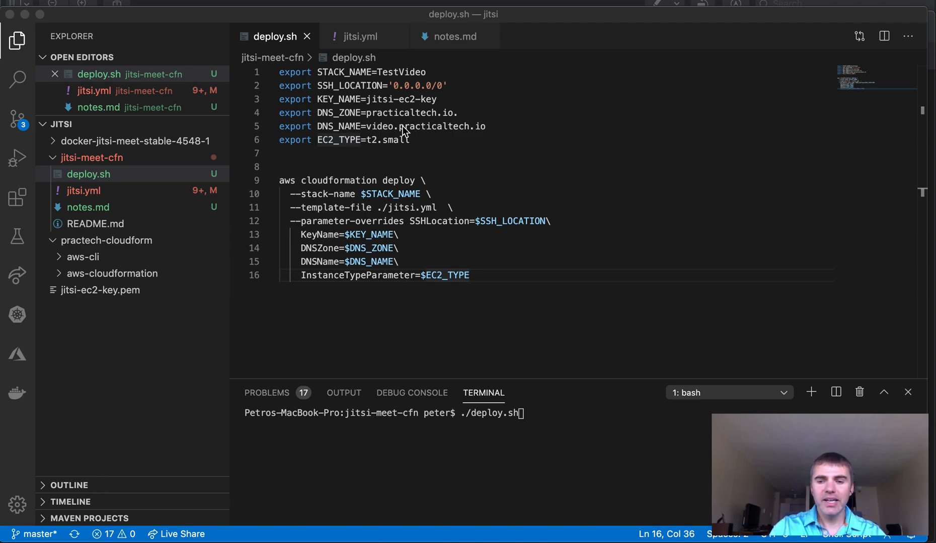
pyautogui.click(534, 413)
# Run ./deploy.sh to start creating the TestVideo stack, then go to the CloudFormation stacks list.
pyautogui.press('Return')
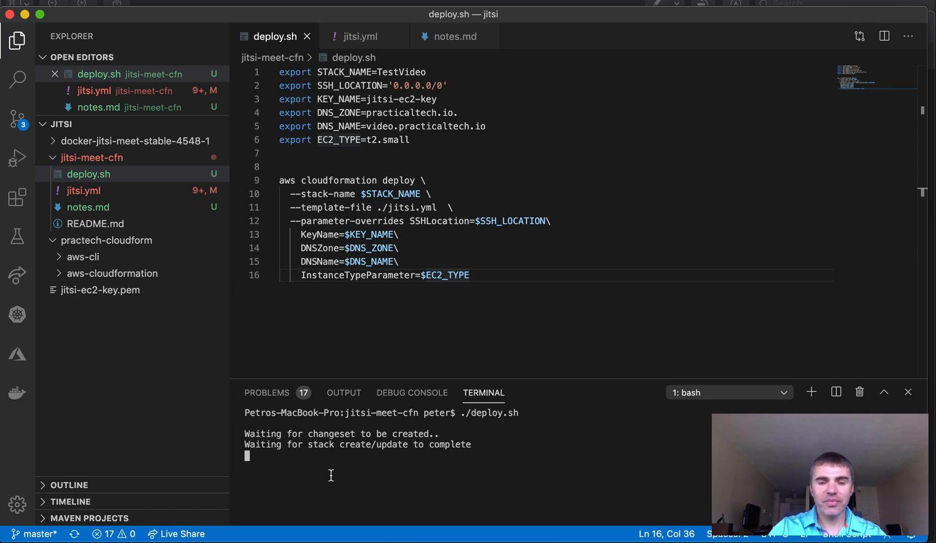
pyautogui.press('super+Tab')
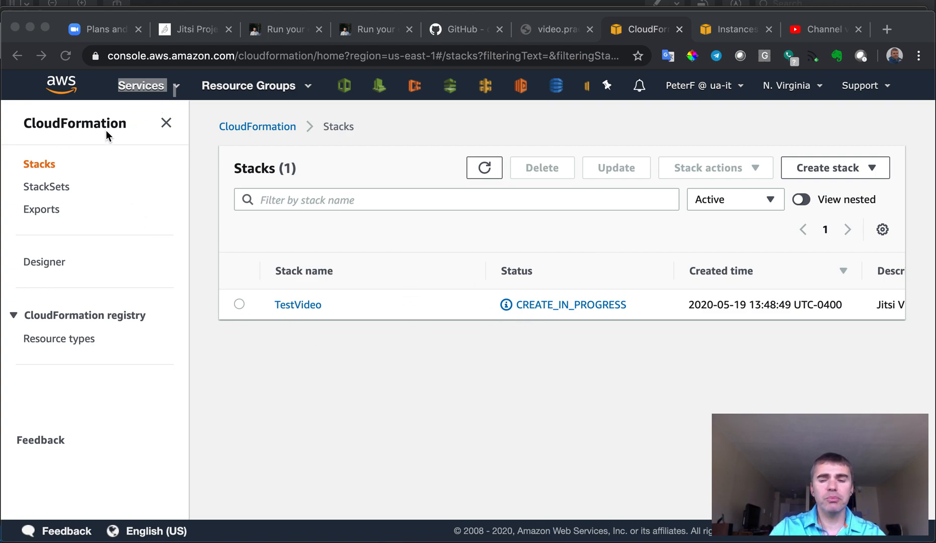
# Open the TestVideo stack's Events tab and scroll through its resource creation events.
pyautogui.click(49, 165)
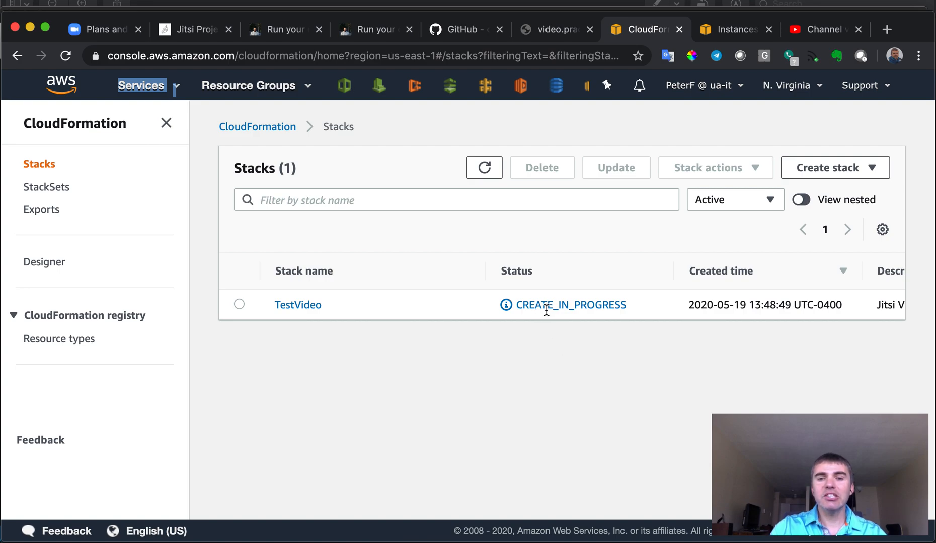
pyautogui.click(297, 305)
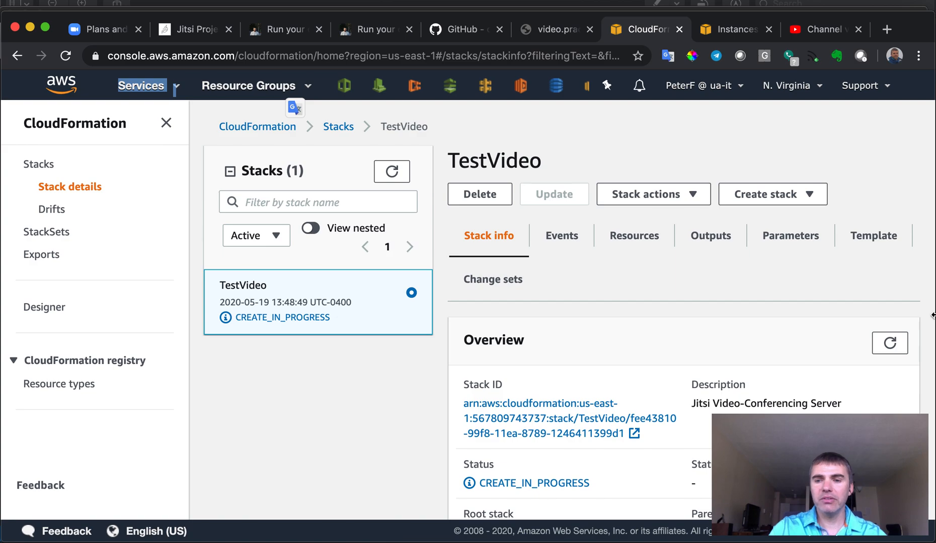
pyautogui.moveTo(928, 313); pyautogui.dragTo(730, 309)
pyautogui.click(165, 123)
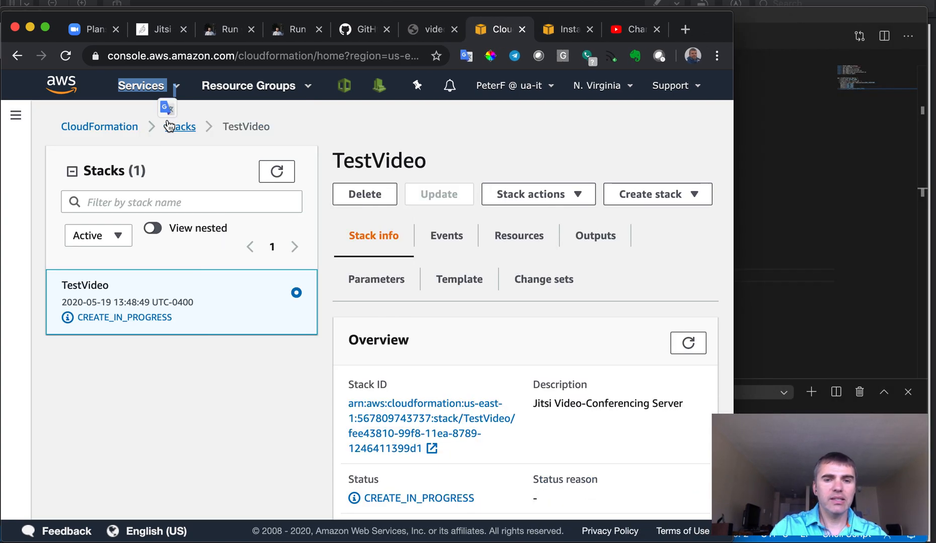
pyautogui.click(437, 243)
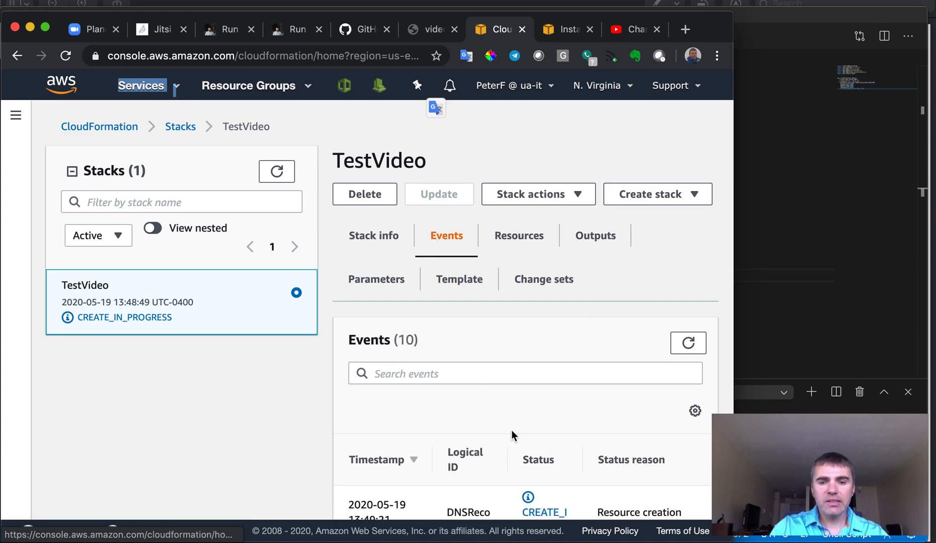
pyautogui.scroll(-5, 511, 430)
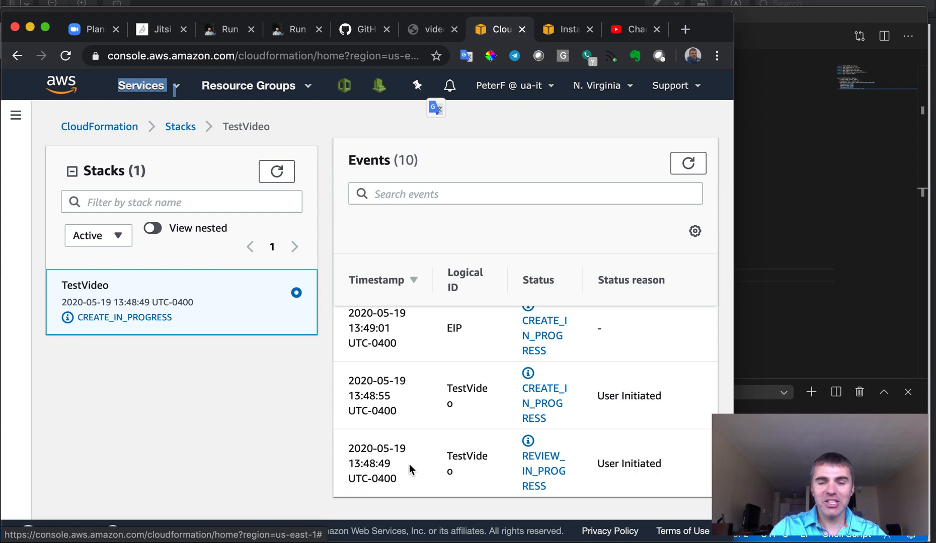
pyautogui.scroll(2, 413, 468)
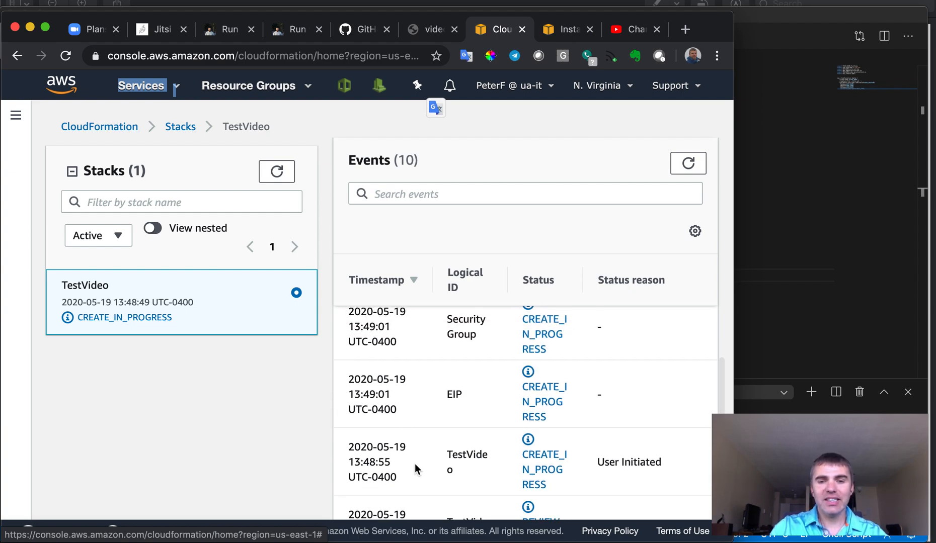
pyautogui.scroll(1, 415, 464)
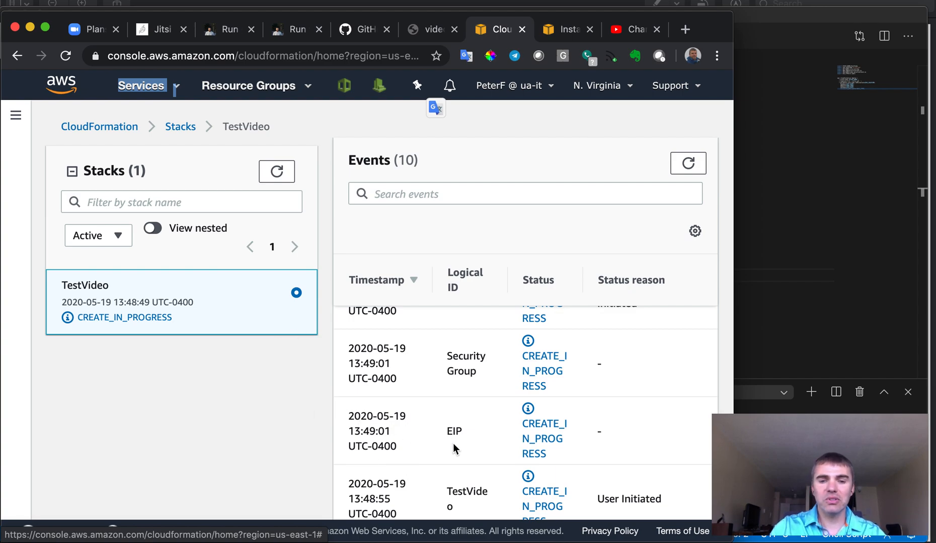
pyautogui.scroll(5, 468, 423)
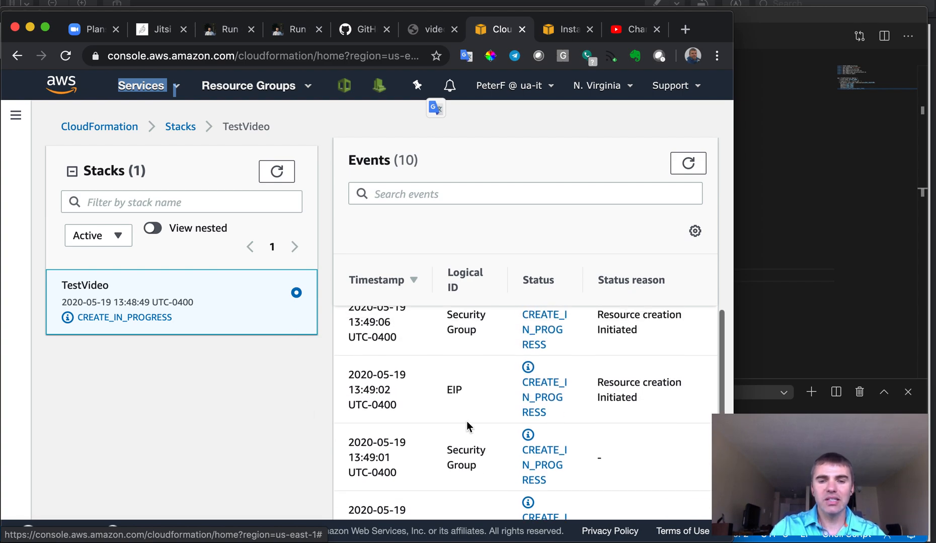
pyautogui.scroll(5, 467, 423)
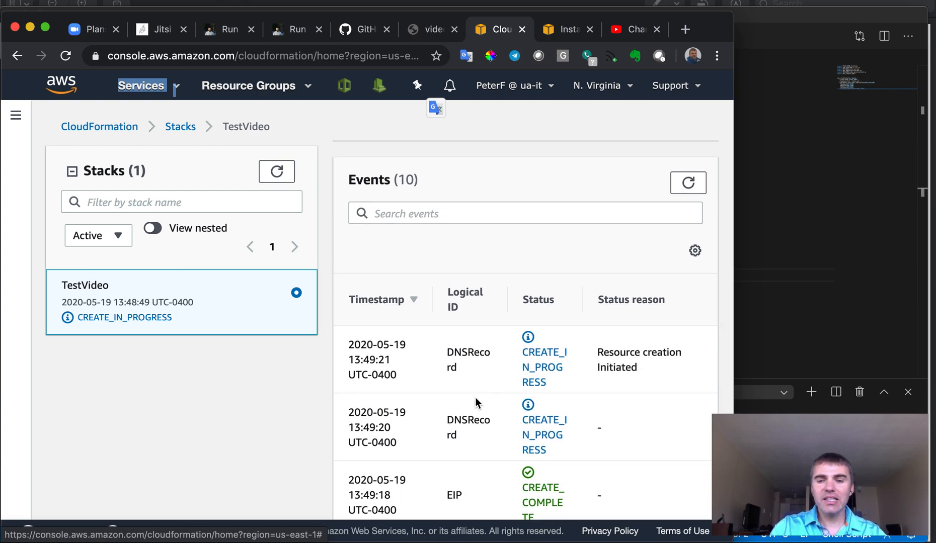
pyautogui.scroll(3, 475, 397)
pyautogui.scroll(-1, 475, 403)
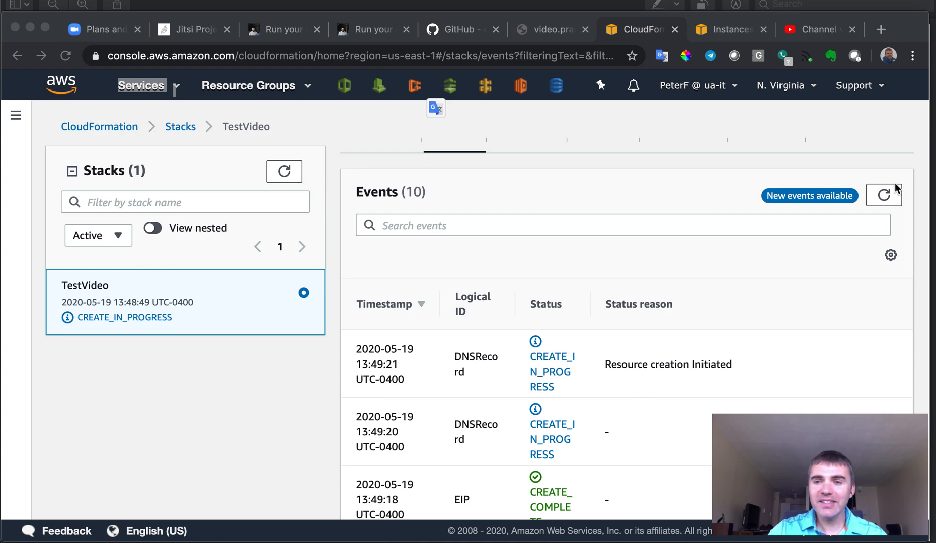
# Refresh the stacks list to check TestVideo's creation progress.
pyautogui.click(883, 206)
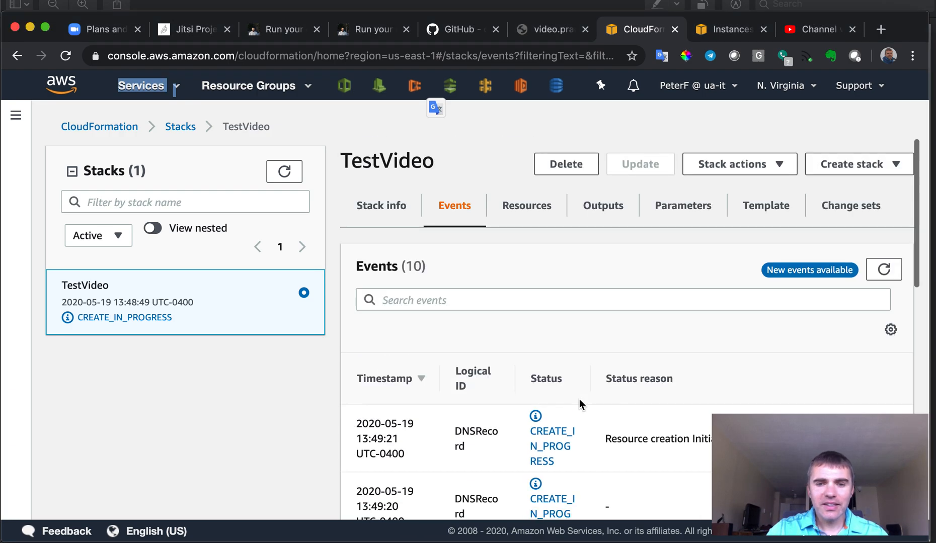
pyautogui.click(286, 175)
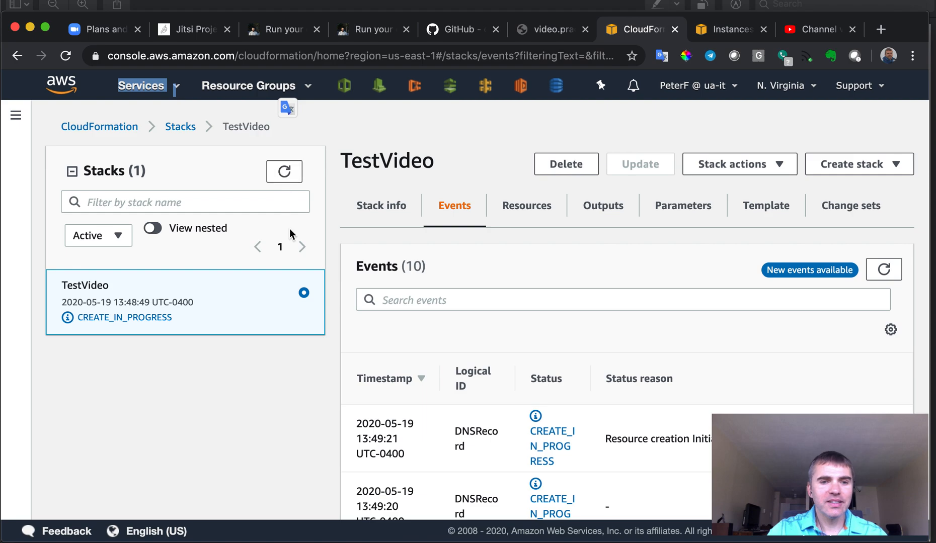
pyautogui.scroll(-3, 421, 425)
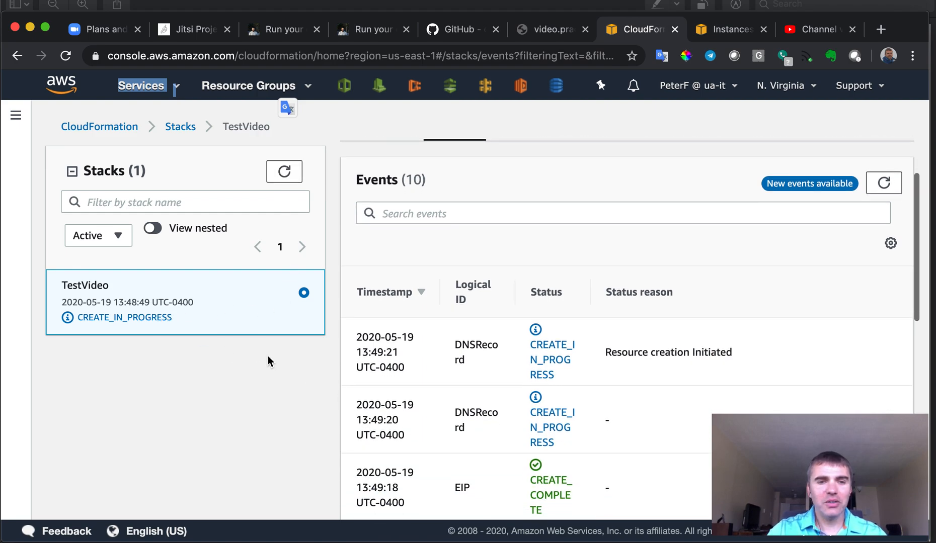
pyautogui.click(727, 35)
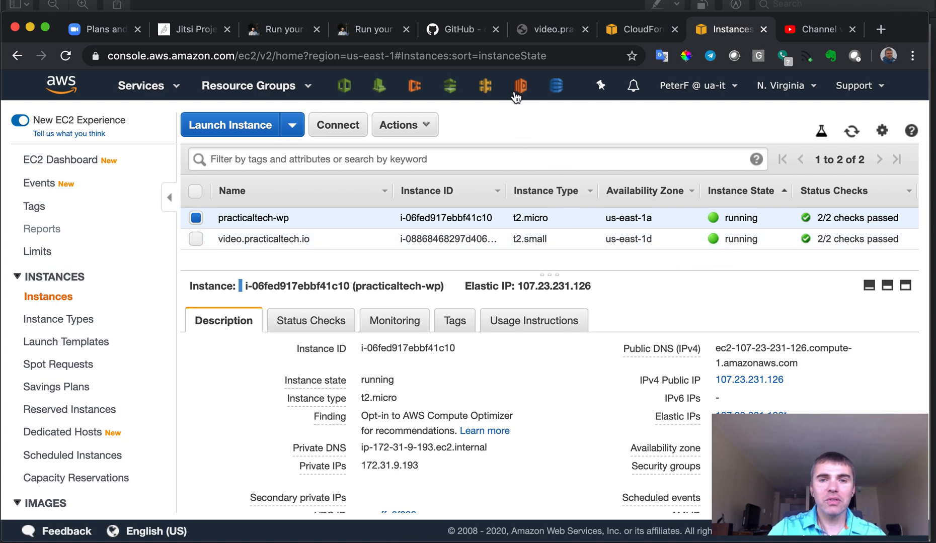
# Read the README's Install Let's Encrypt certificate command, then return to the EC2 instances list.
pyautogui.click(462, 31)
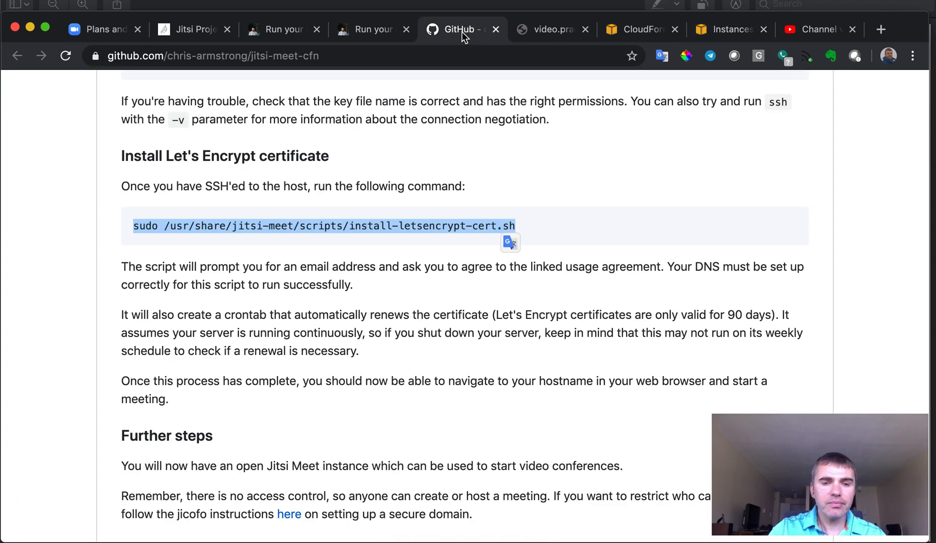
pyautogui.scroll(3, 436, 317)
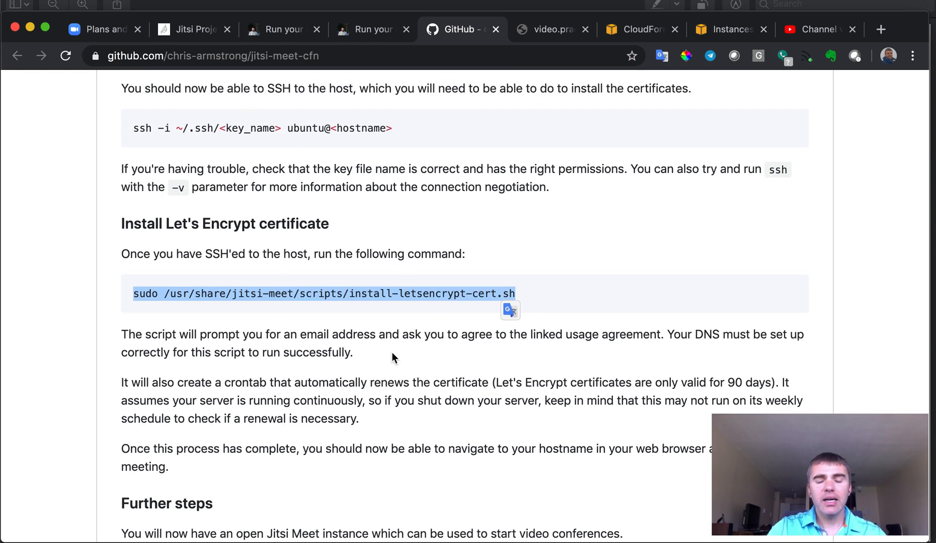
pyautogui.click(516, 354)
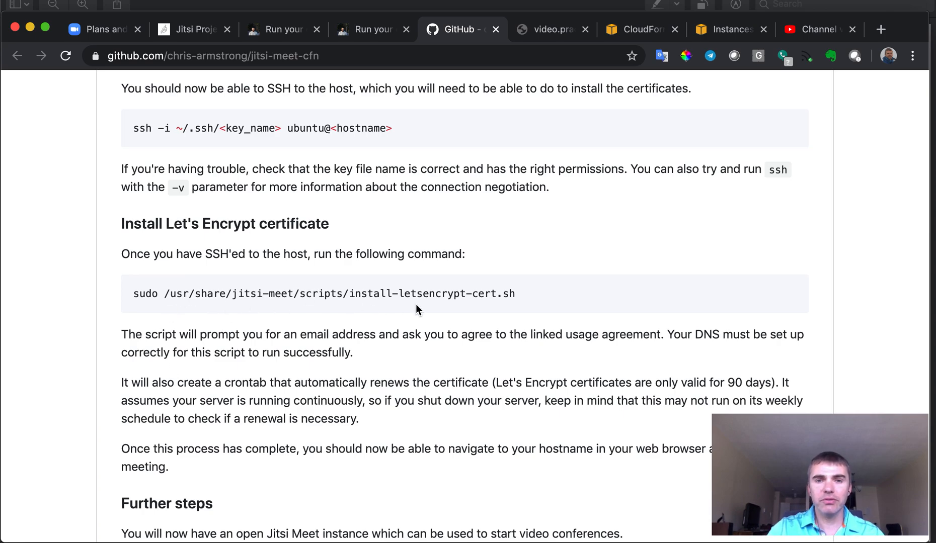
pyautogui.click(729, 33)
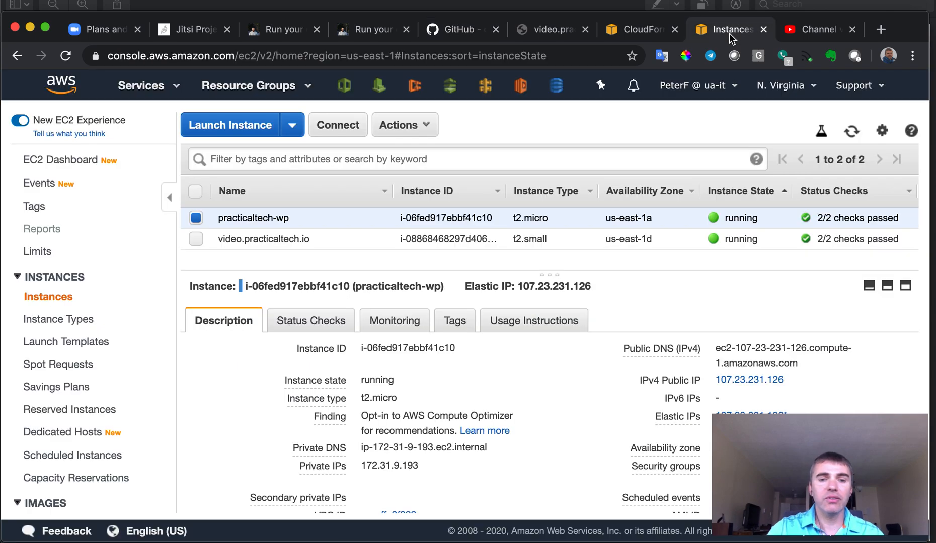
# Copy the example ssh command from the video.practicaltech.io instance's Connect instructions.
pyautogui.click(196, 238)
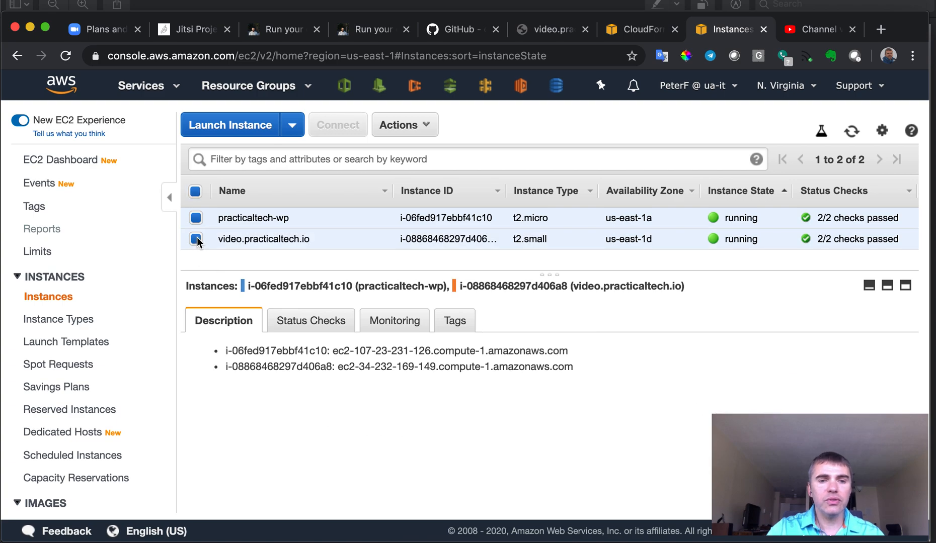
pyautogui.click(196, 217)
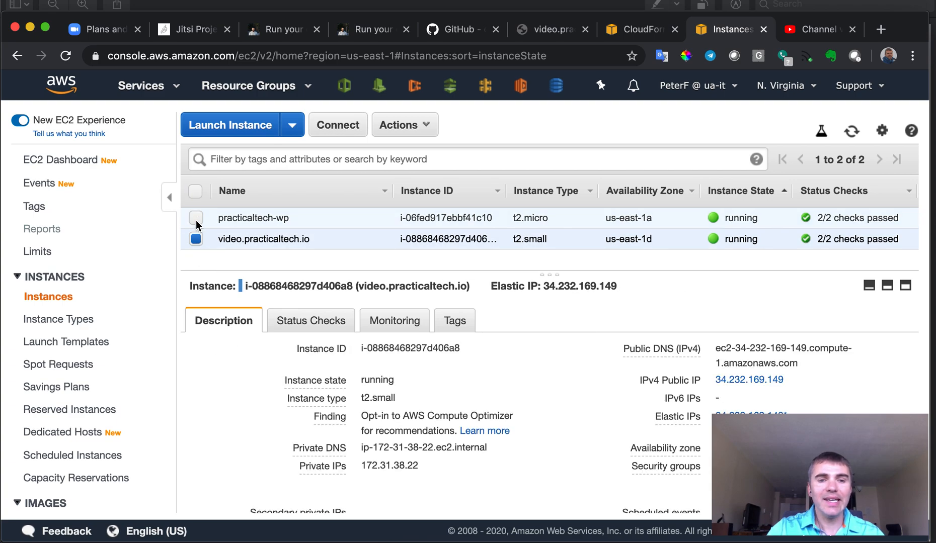
pyautogui.click(427, 128)
pyautogui.click(417, 151)
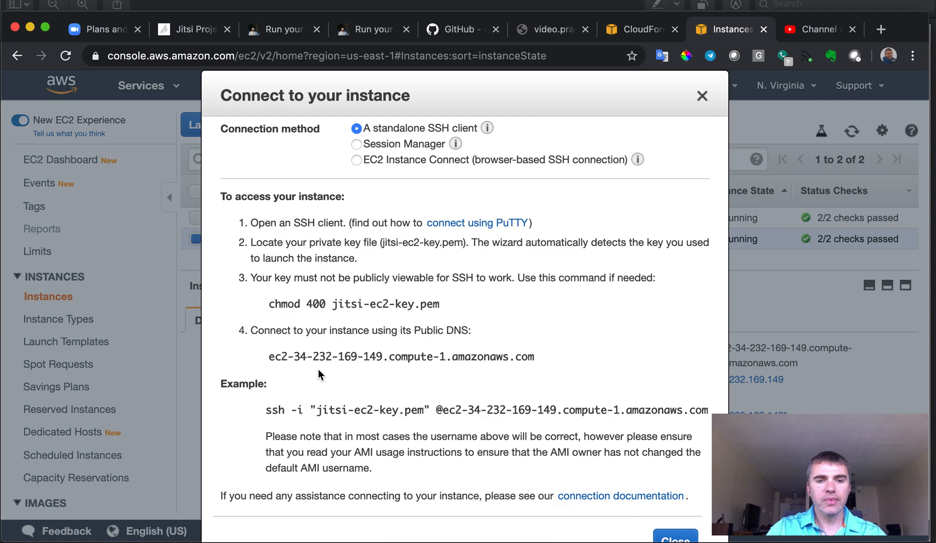
pyautogui.moveTo(265, 410); pyautogui.dragTo(742, 403)
pyautogui.press('super+c')
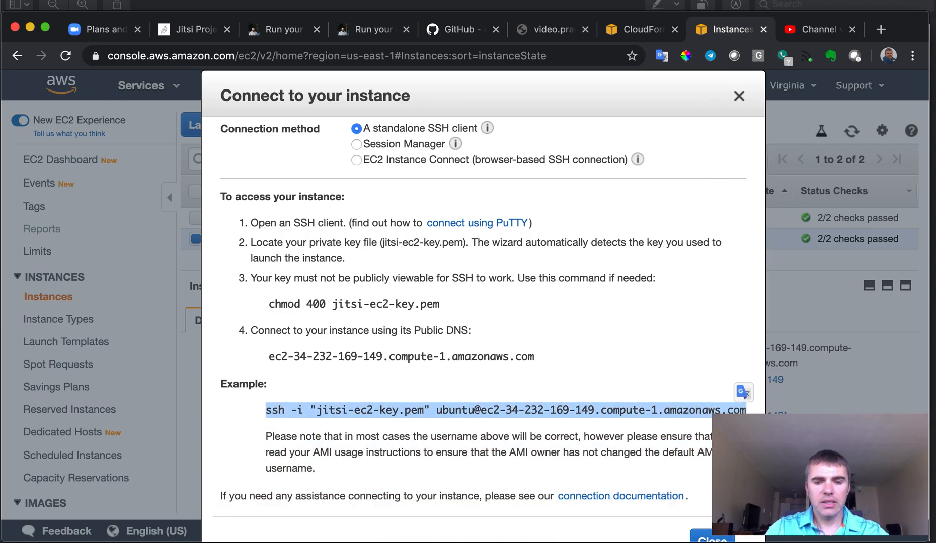
pyautogui.press('super+Tab')
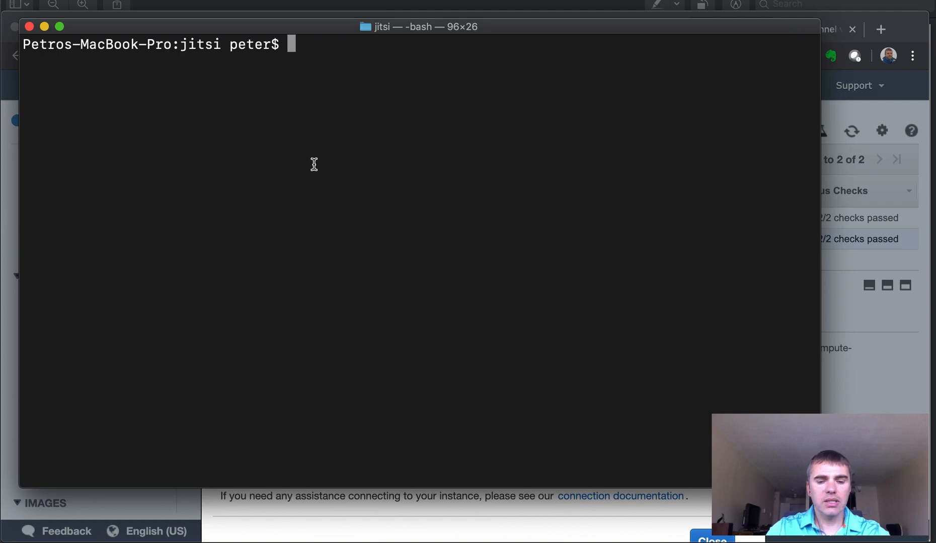
# SSH into the EC2 instance with the copied command, answering yes to trust its host key.
pyautogui.press('super+v')
pyautogui.press('Return')
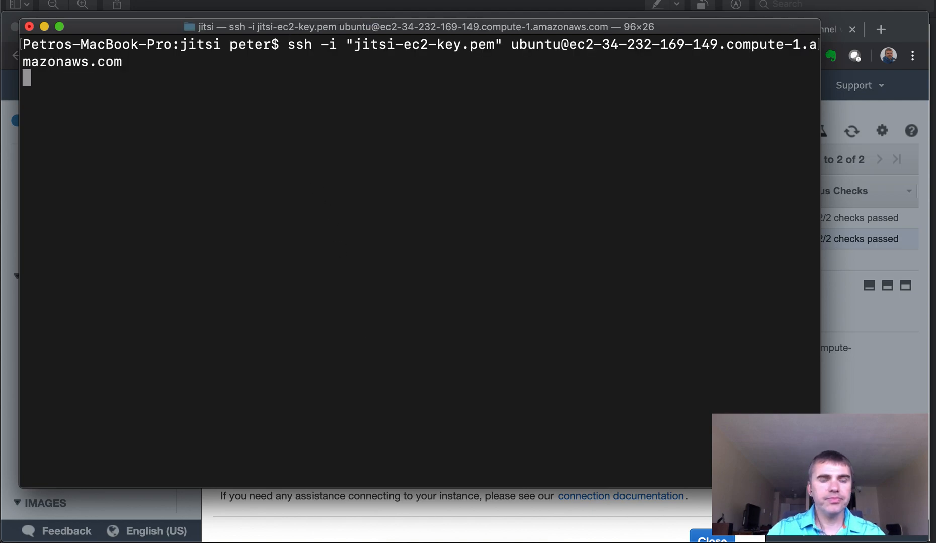
pyautogui.write('yes')
pyautogui.press('Return')
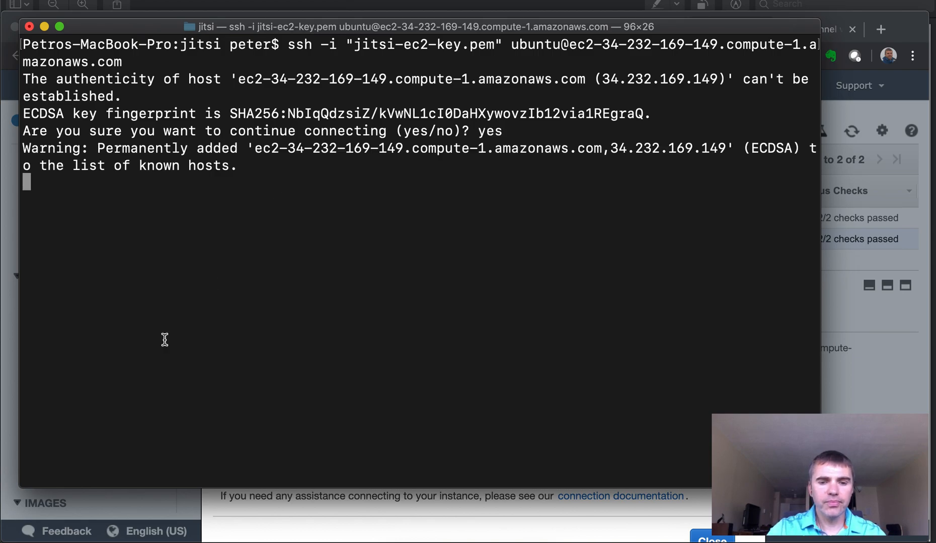
pyautogui.press('super+Tab')
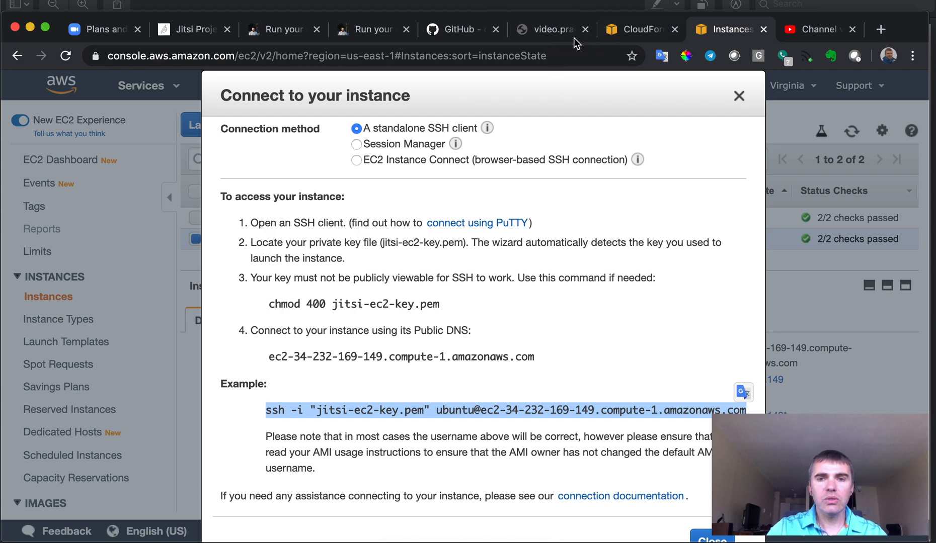
pyautogui.click(551, 28)
# Copy the sudo install-letsencrypt-cert.sh command from the jitsi-meet-cfn README's Let's Encrypt section.
pyautogui.click(452, 40)
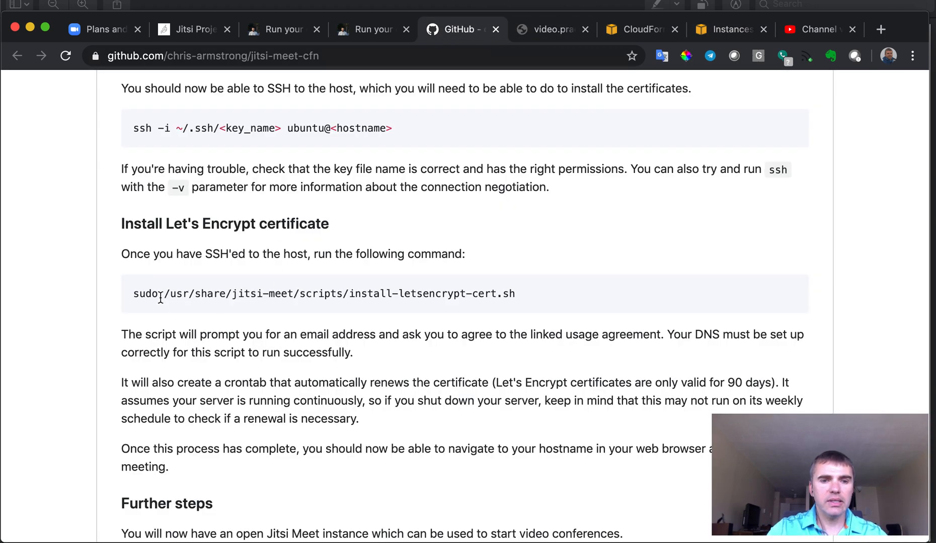
pyautogui.moveTo(135, 296); pyautogui.dragTo(521, 295)
pyautogui.press('super+c')
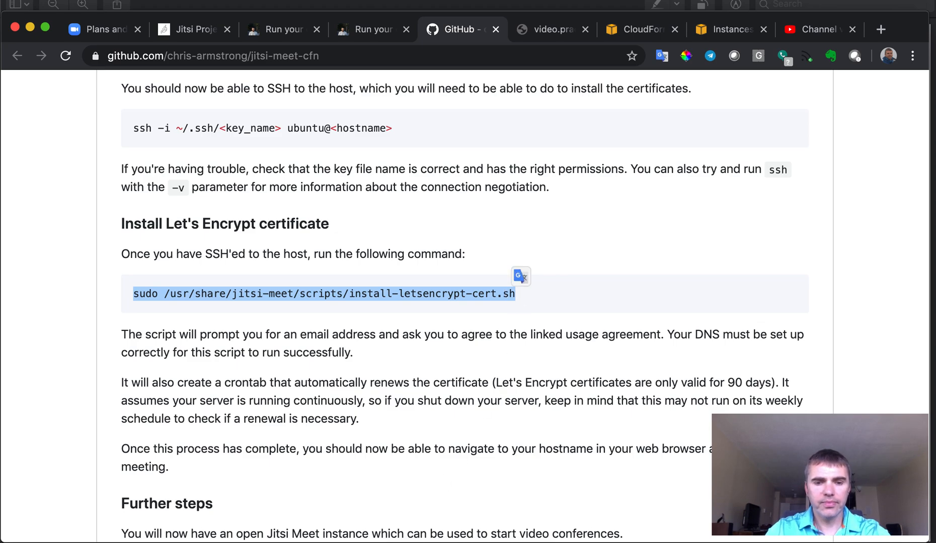
pyautogui.press('super+Tab')
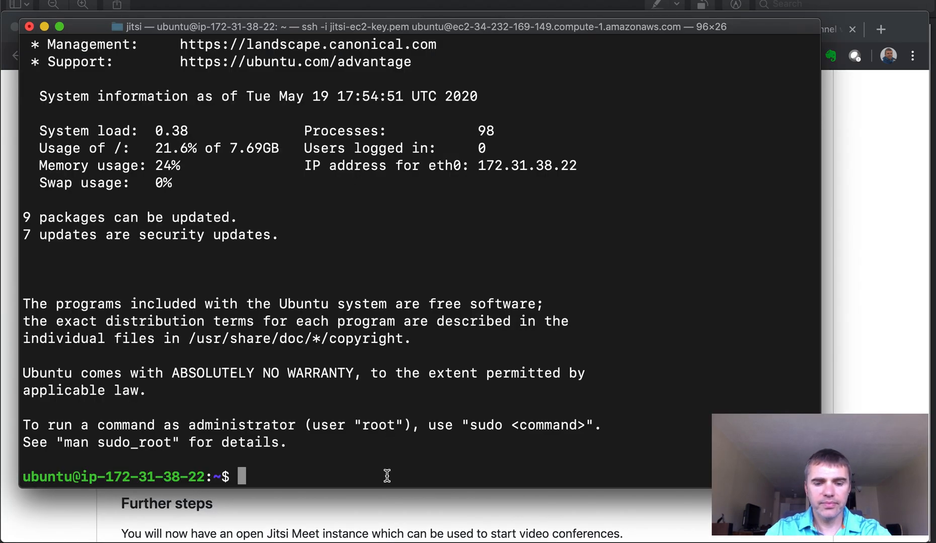
# Run install-letsencrypt-cert.sh over SSH and enter the contact e-mail address at certbot's prompt.
pyautogui.press('super+v')
pyautogui.press('Return')
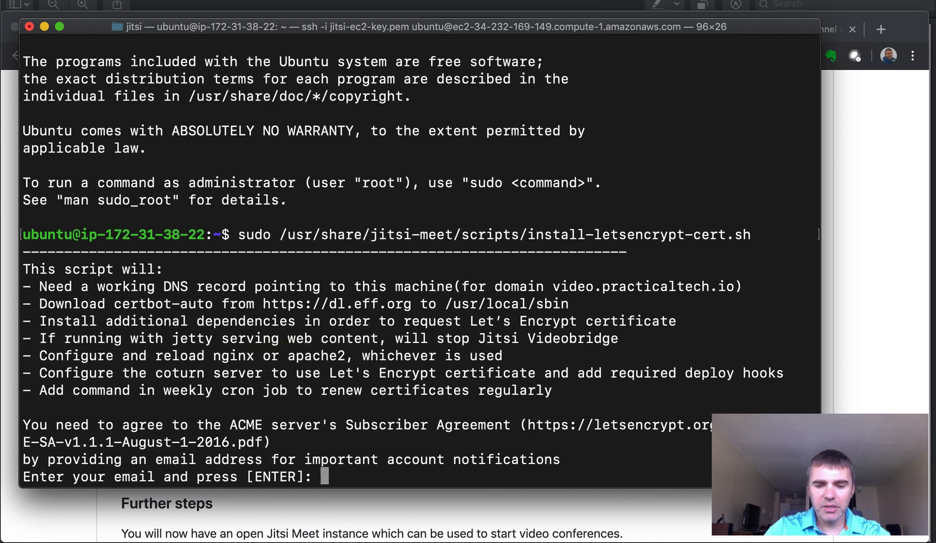
pyautogui.press('Return')
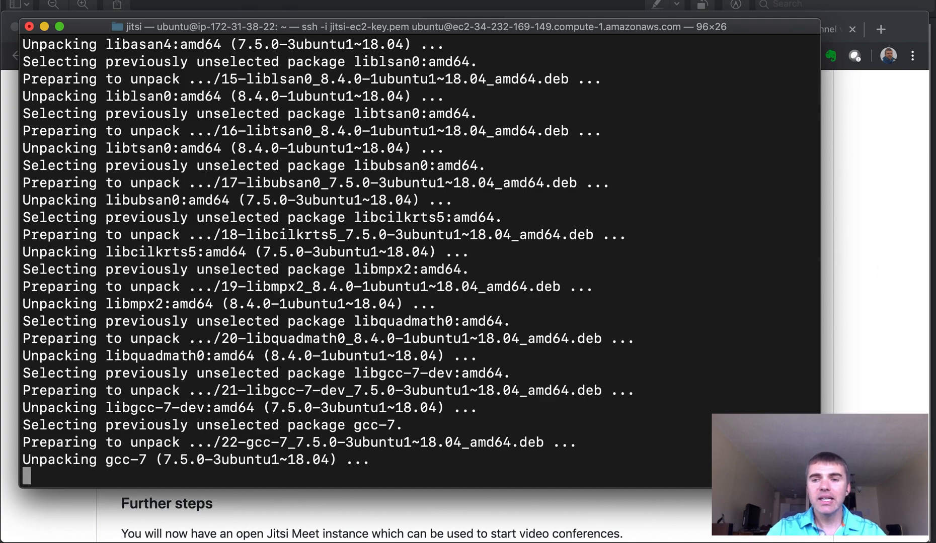
pyautogui.click(897, 286)
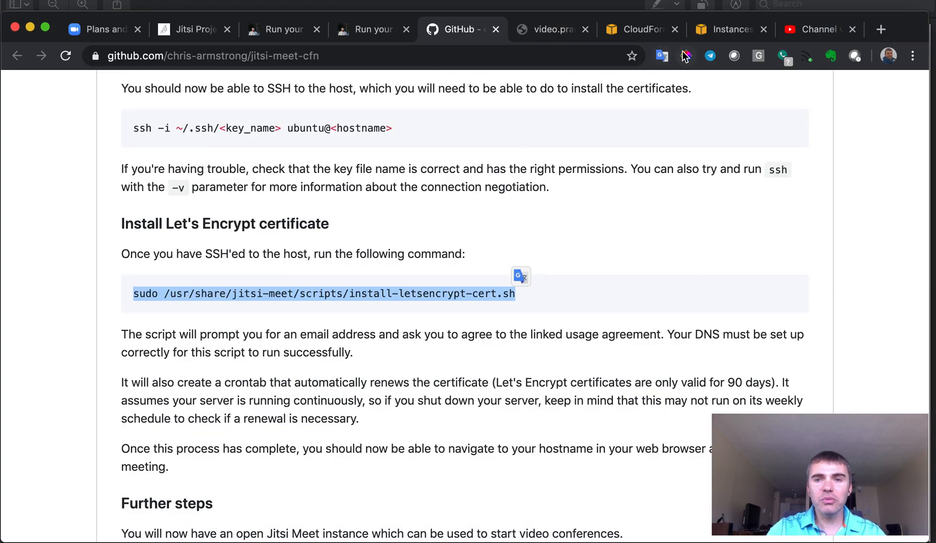
# Refresh the TestVideo stack and its events to confirm all 19 events reach CREATE_COMPLETE.
pyautogui.click(642, 30)
pyautogui.click(286, 175)
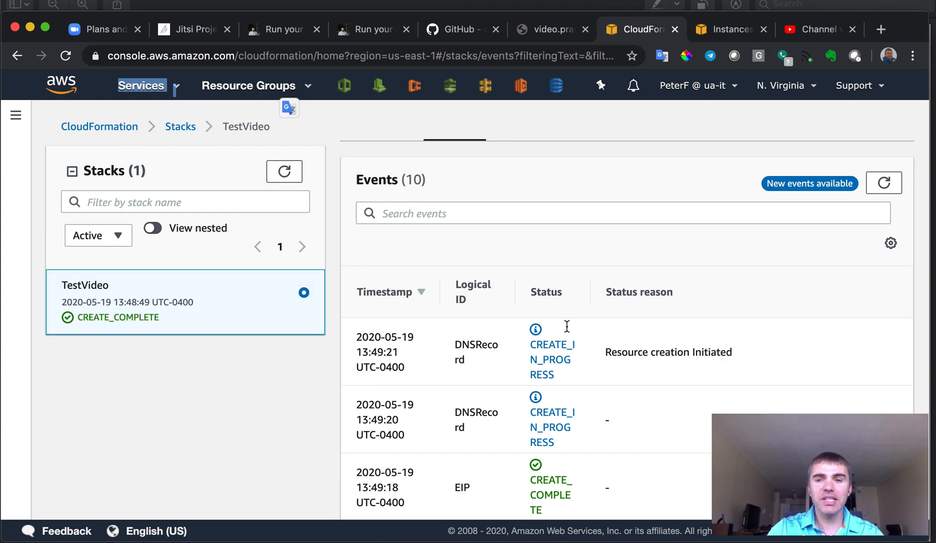
pyautogui.click(884, 182)
pyautogui.scroll(-20, 455, 404)
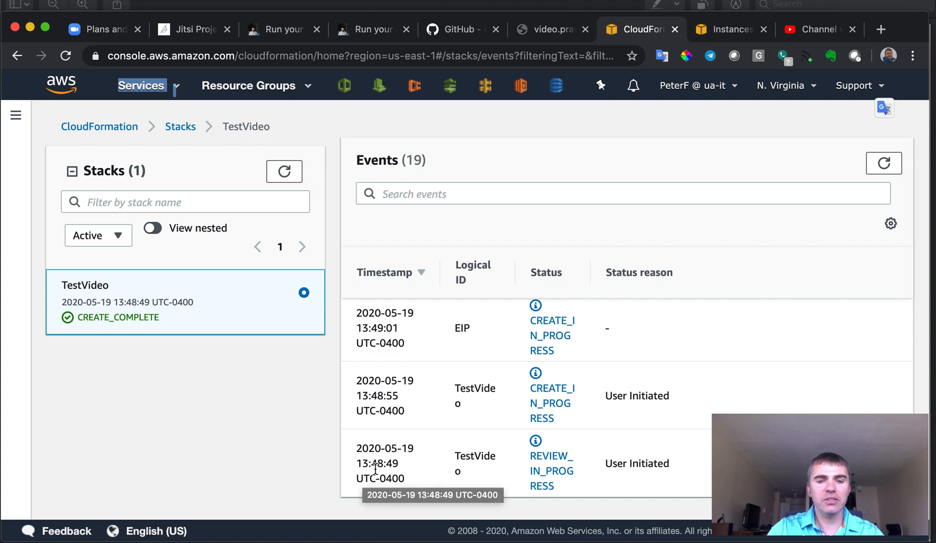
pyautogui.scroll(10, 429, 450)
pyautogui.scroll(5, 429, 449)
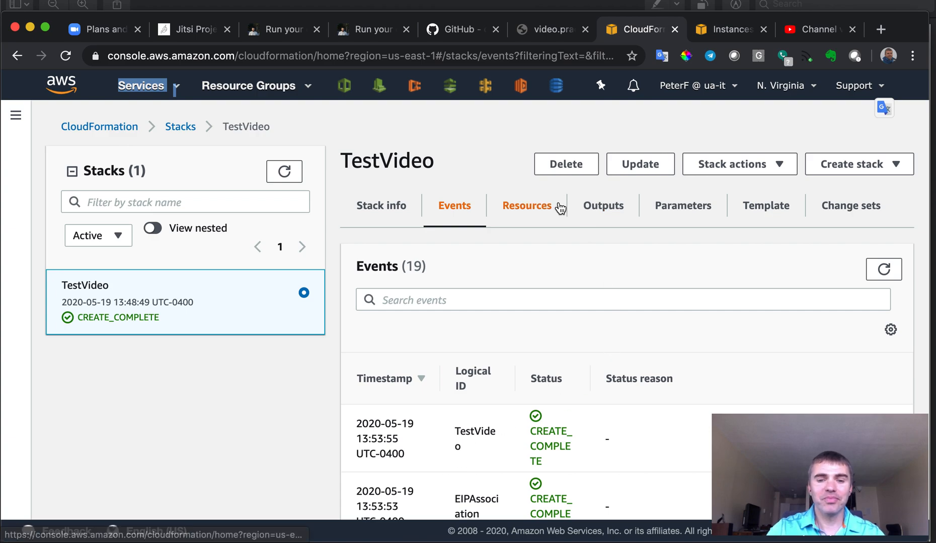
pyautogui.press('super+Tab')
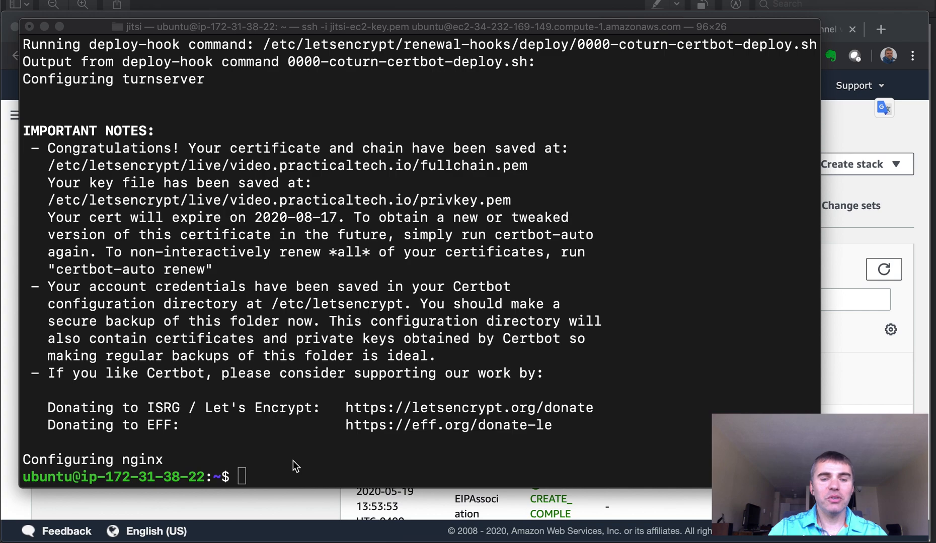
# Go back to the browser's video.practicaltech.io tab, still showing DNS_PROBE_FINISHED_NXDOMAIN.
pyautogui.press('super+Tab')
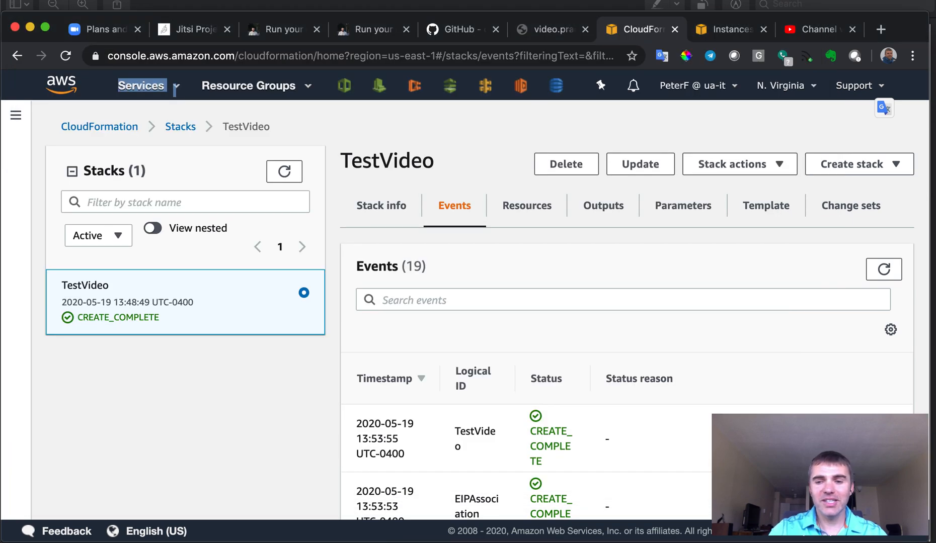
pyautogui.click(554, 31)
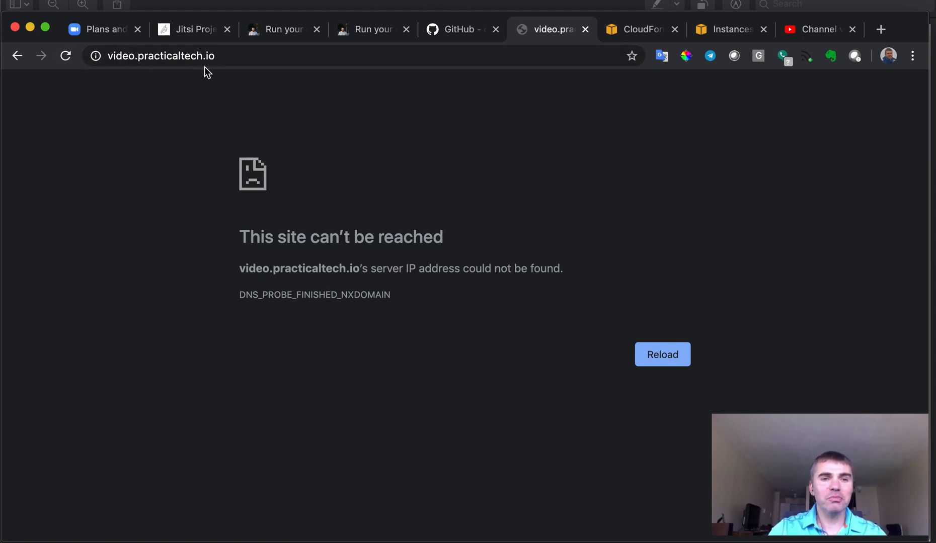
# Reload video.practicaltech.io and start a new meeting named 'Test meeting'.
pyautogui.click(69, 58)
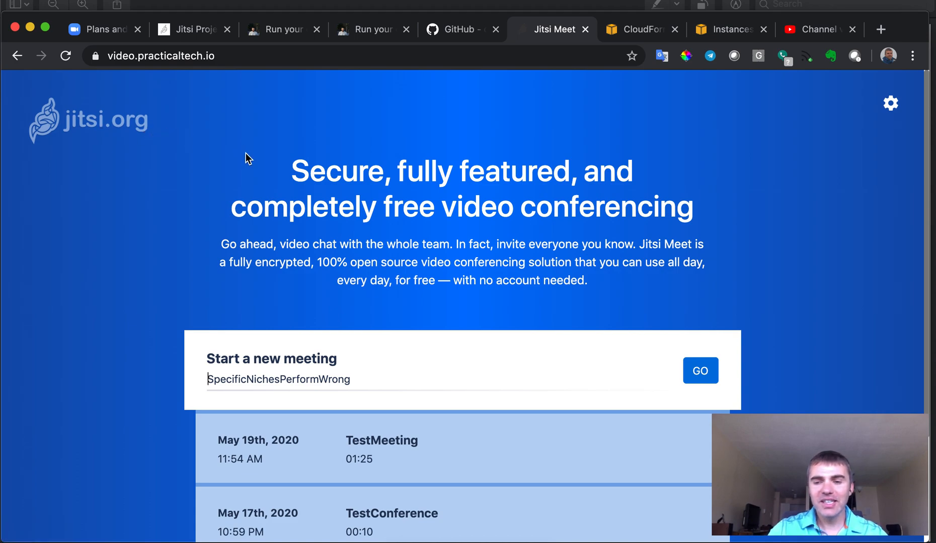
pyautogui.click(372, 378)
pyautogui.write('Te')
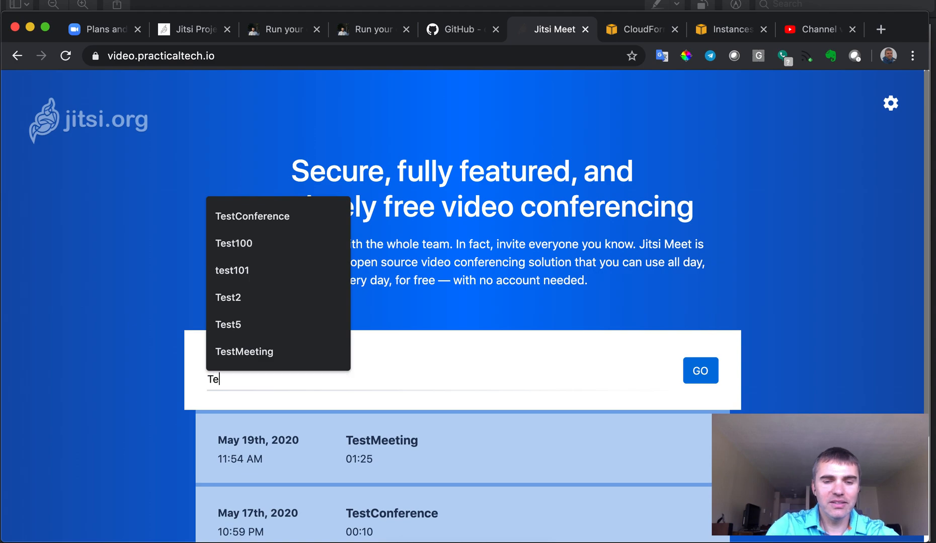
pyautogui.write('st meeting')
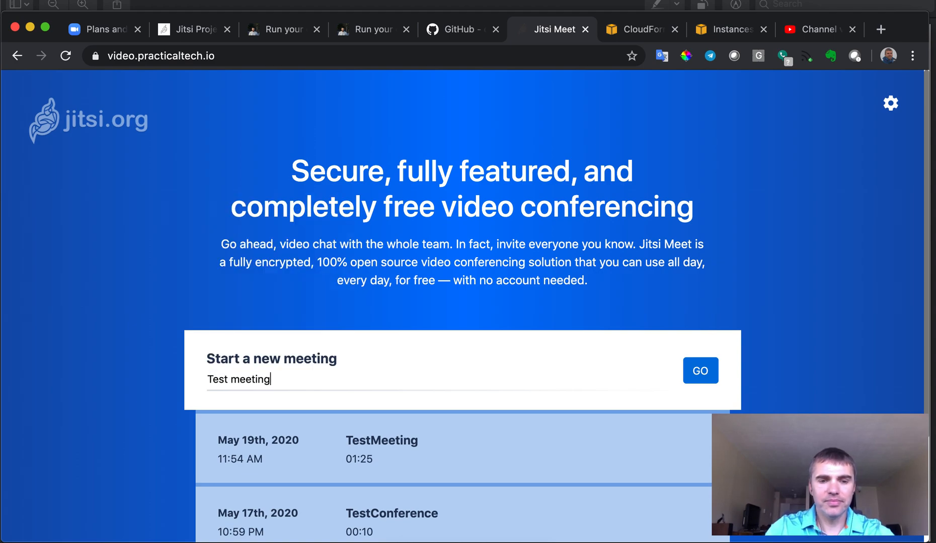
pyautogui.click(699, 375)
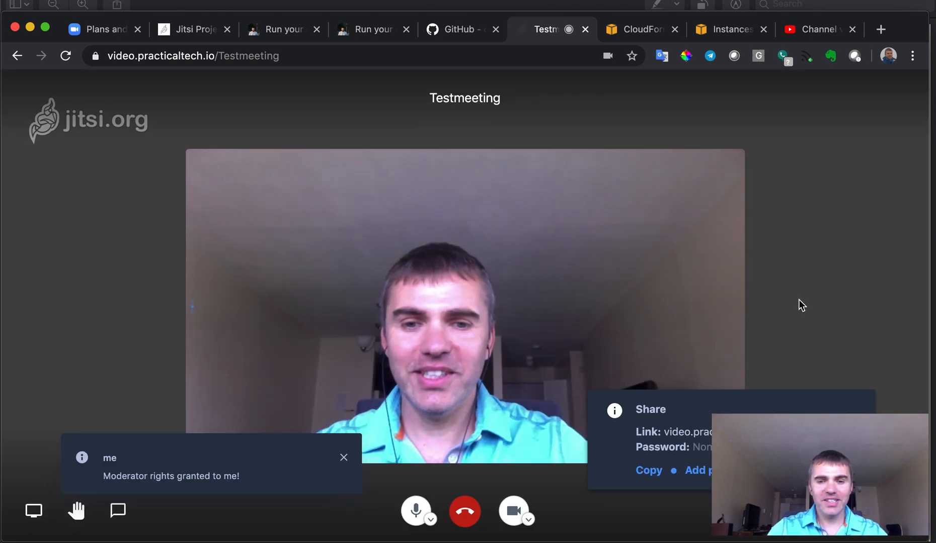
# Narrow the browser, view the Testmeeting share link and password, then leave the call.
pyautogui.moveTo(925, 326); pyautogui.dragTo(777, 309)
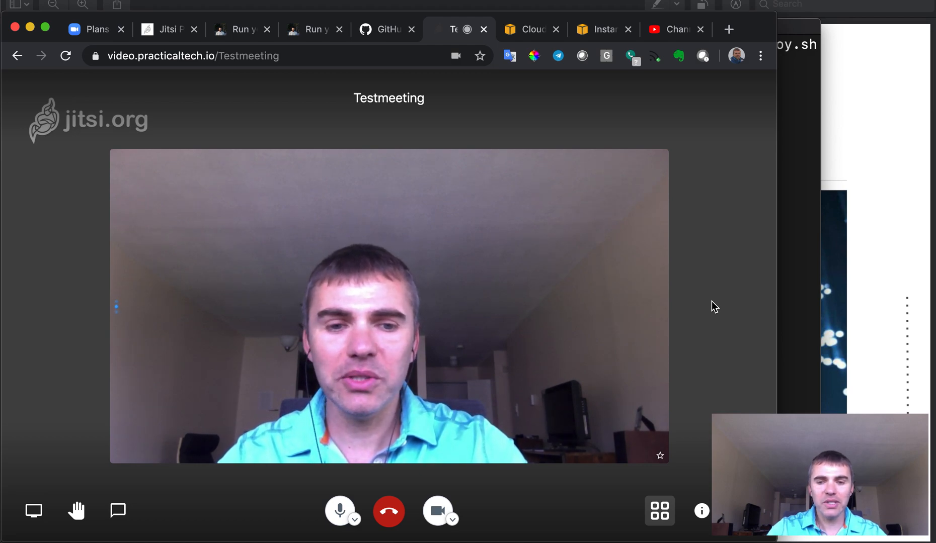
pyautogui.click(702, 512)
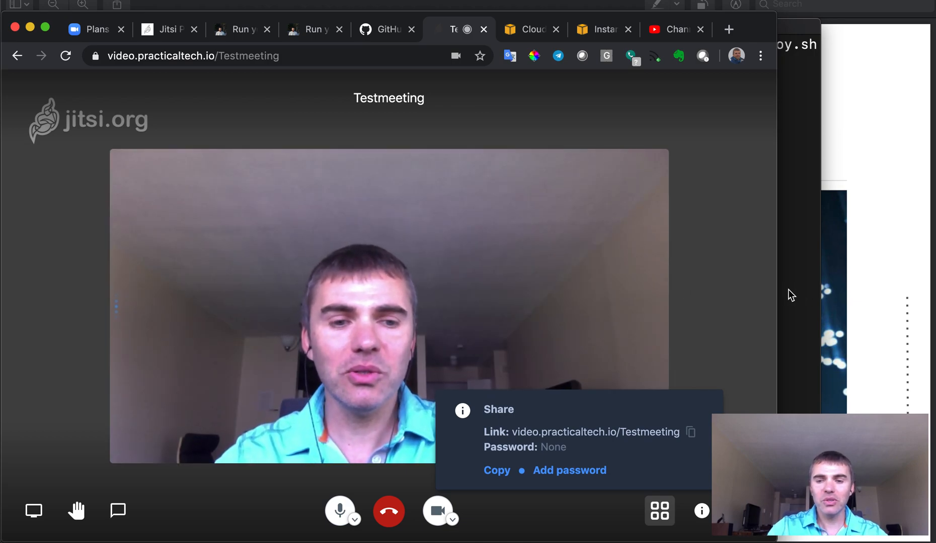
pyautogui.moveTo(777, 295); pyautogui.dragTo(919, 313)
pyautogui.moveTo(415, 442)
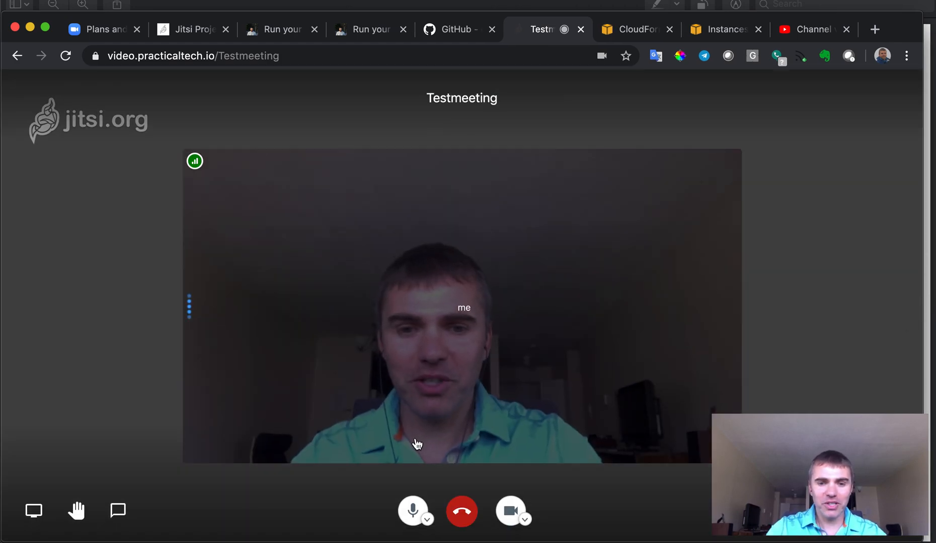
pyautogui.click(462, 513)
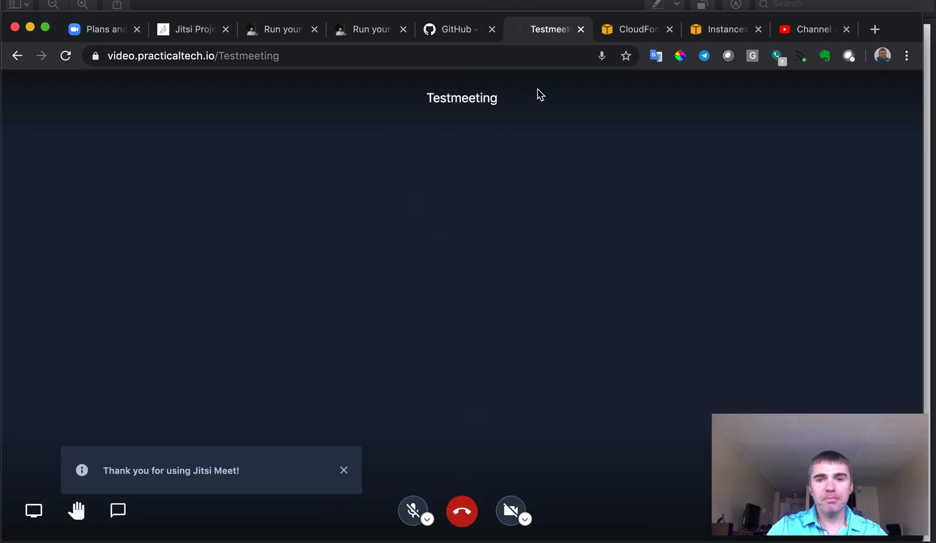
# Review the TestVideo stack events, then reveal the Networks.ua 'Need help with IT?' slide.
pyautogui.click(637, 31)
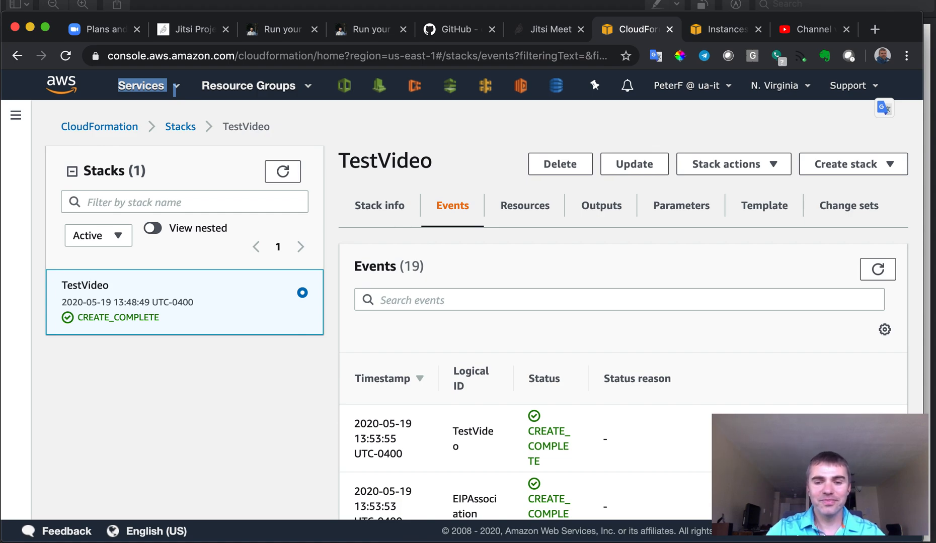
pyautogui.press('super+Tab')
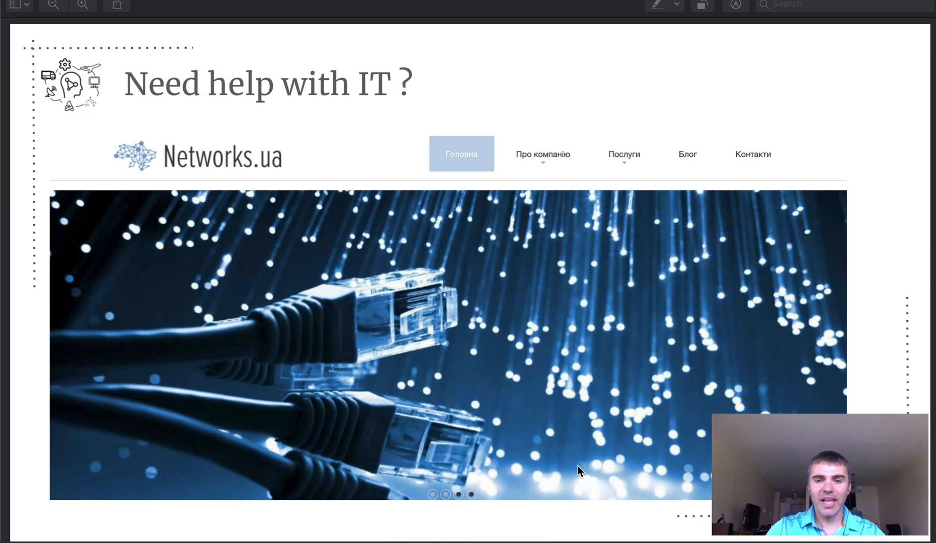